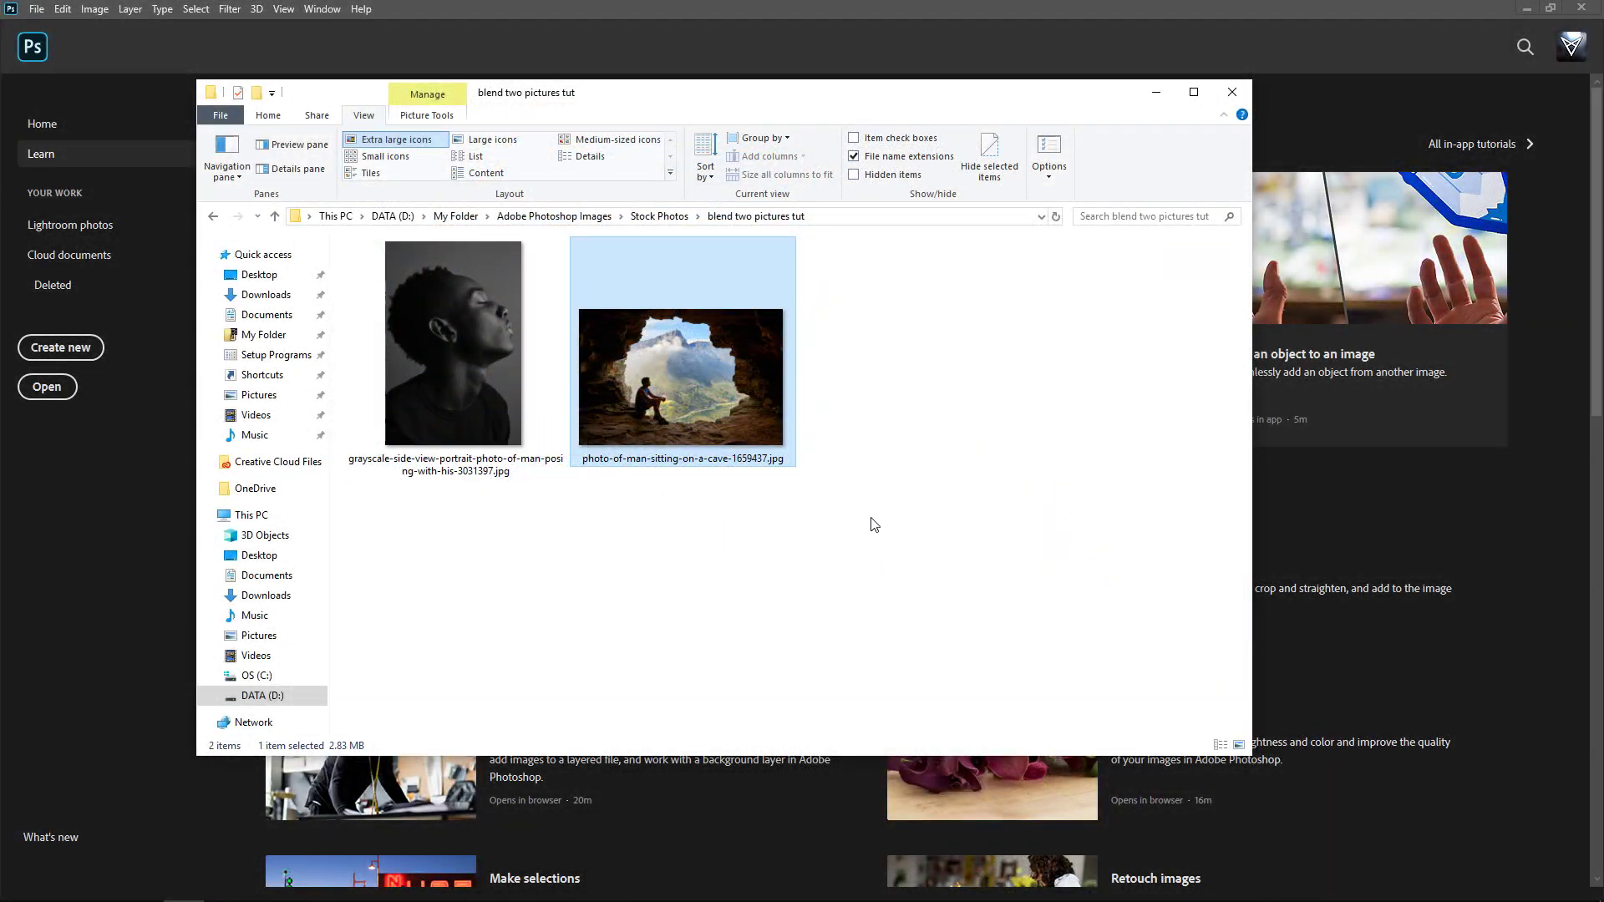
Open the grayscale portrait photo from the Explorer folder as a Photoshop document
left_click_drag(874, 524, 428, 322)
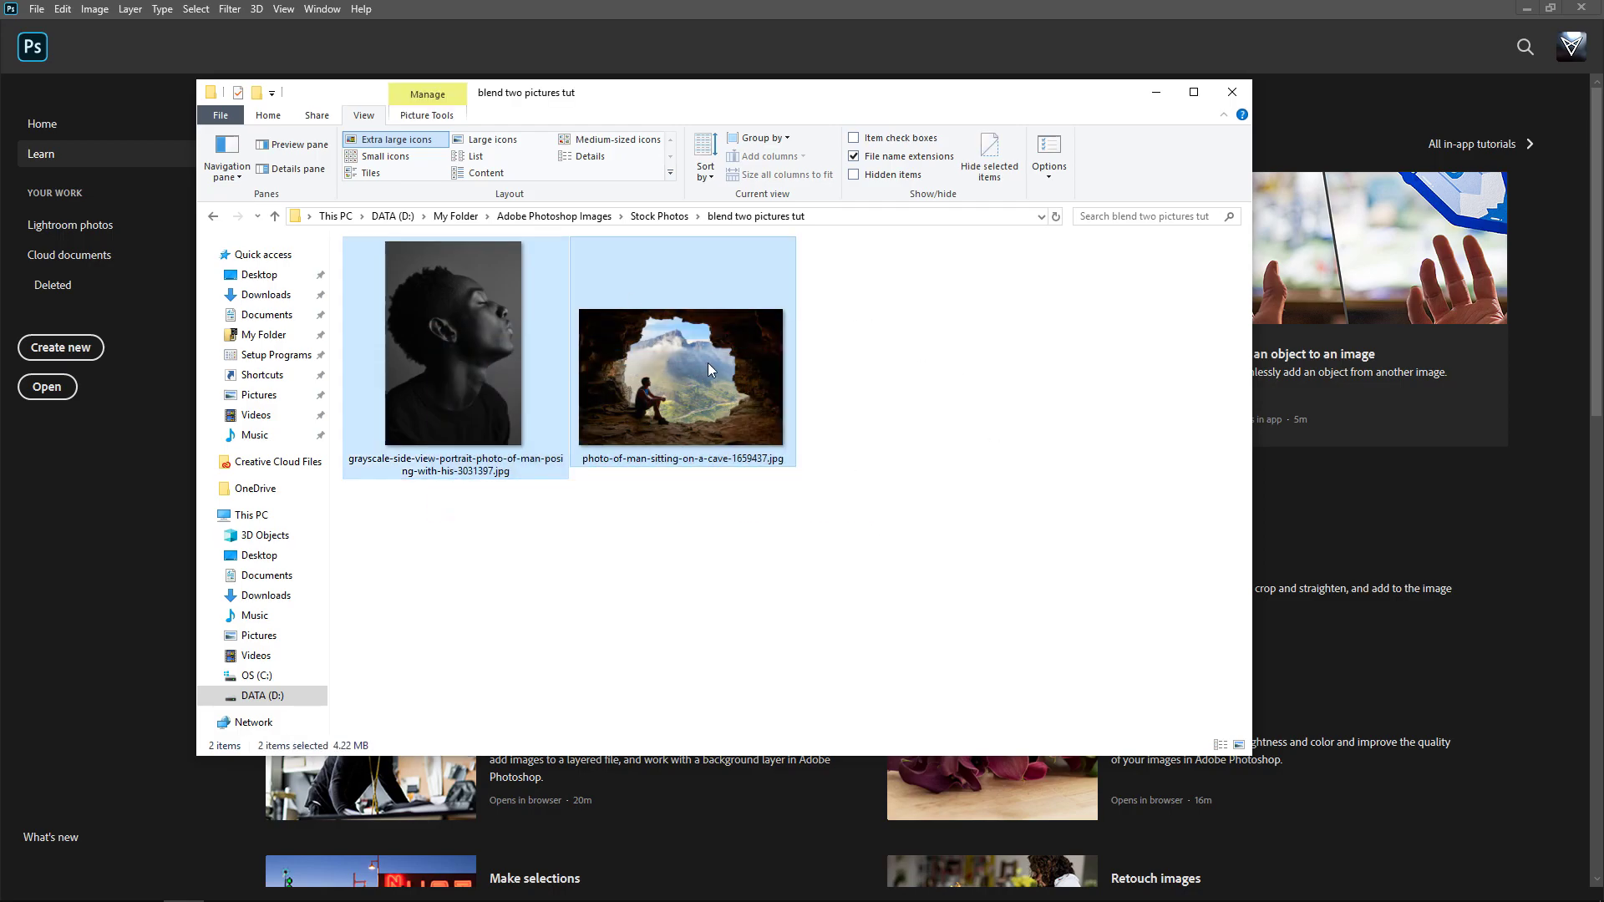
left_click(570, 360)
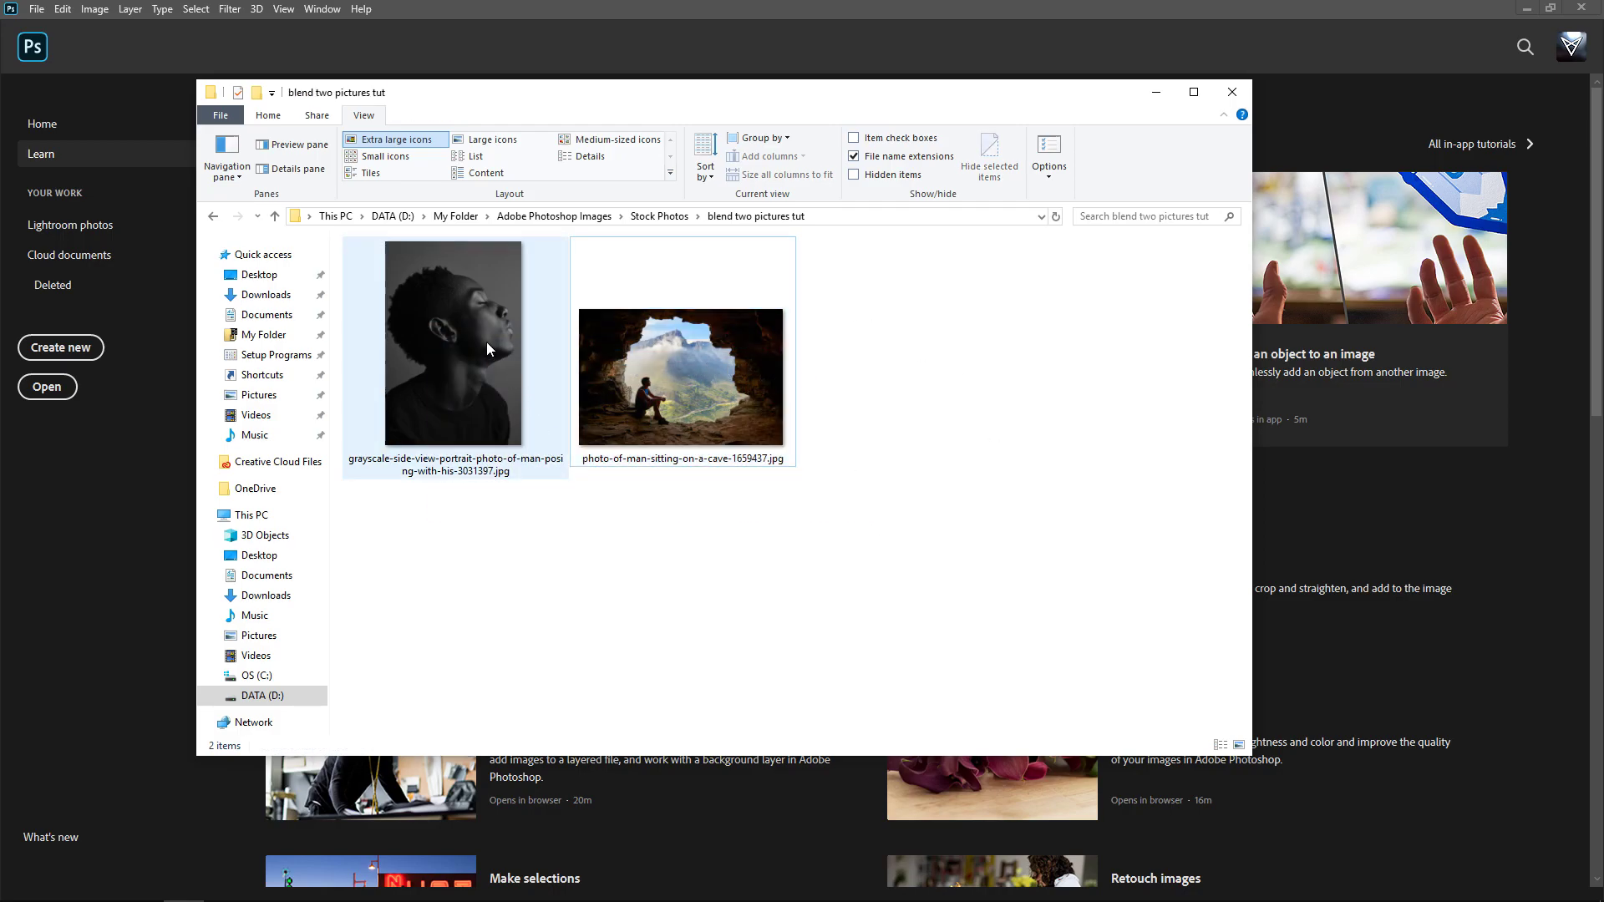
left_click_drag(499, 325, 109, 473)
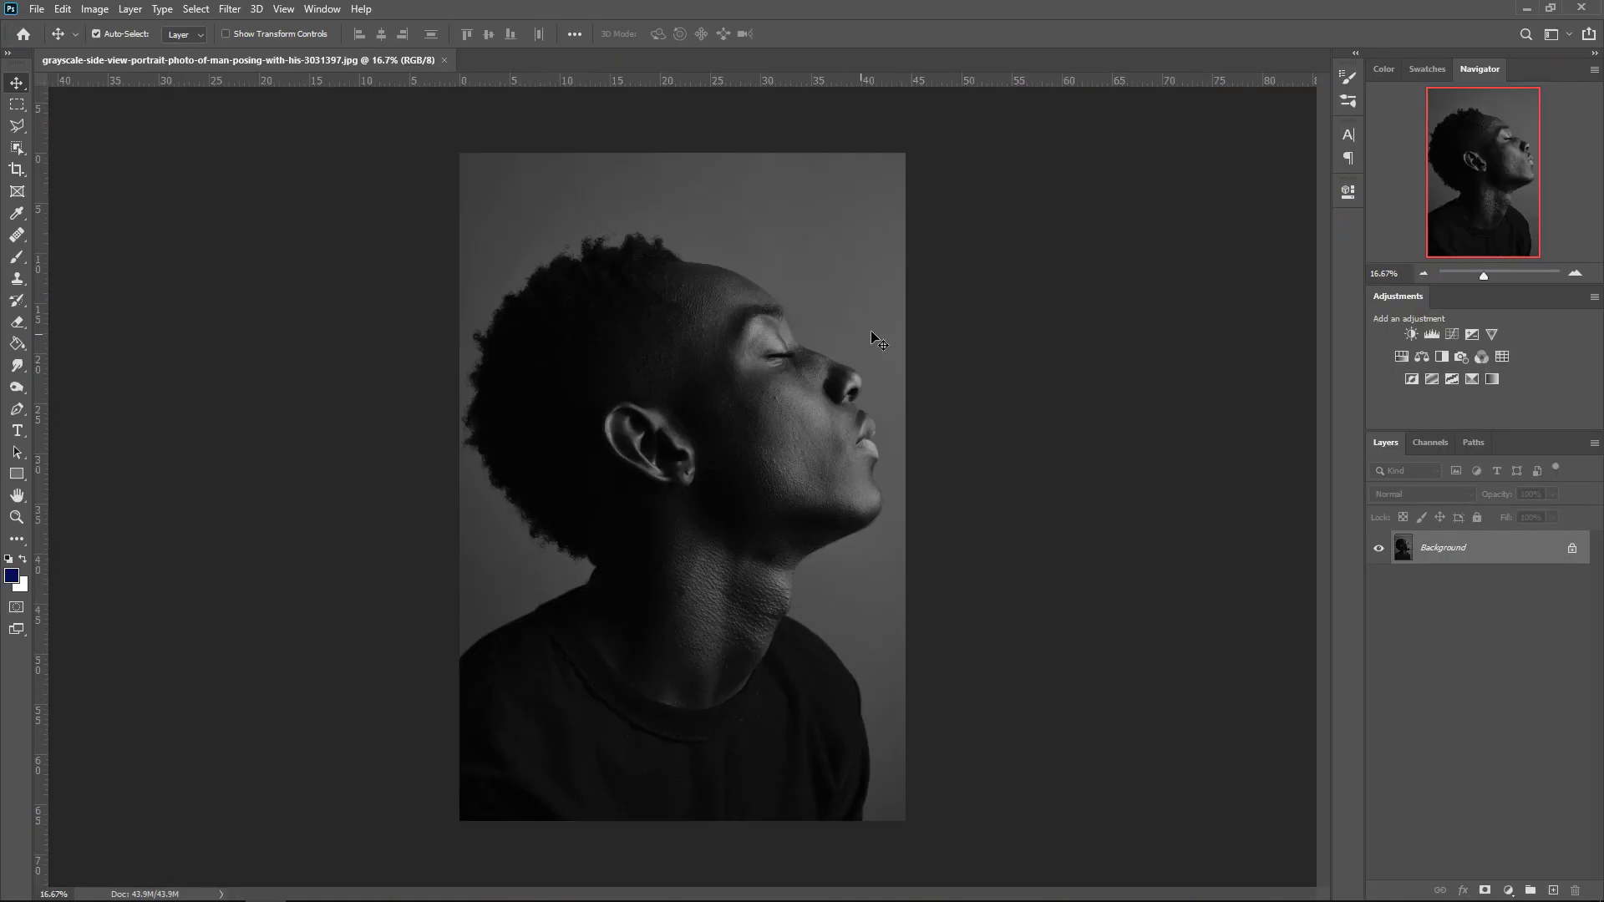
Return to the 'blend two pictures tut' Explorer folder holding both source photos
left_click(37, 9)
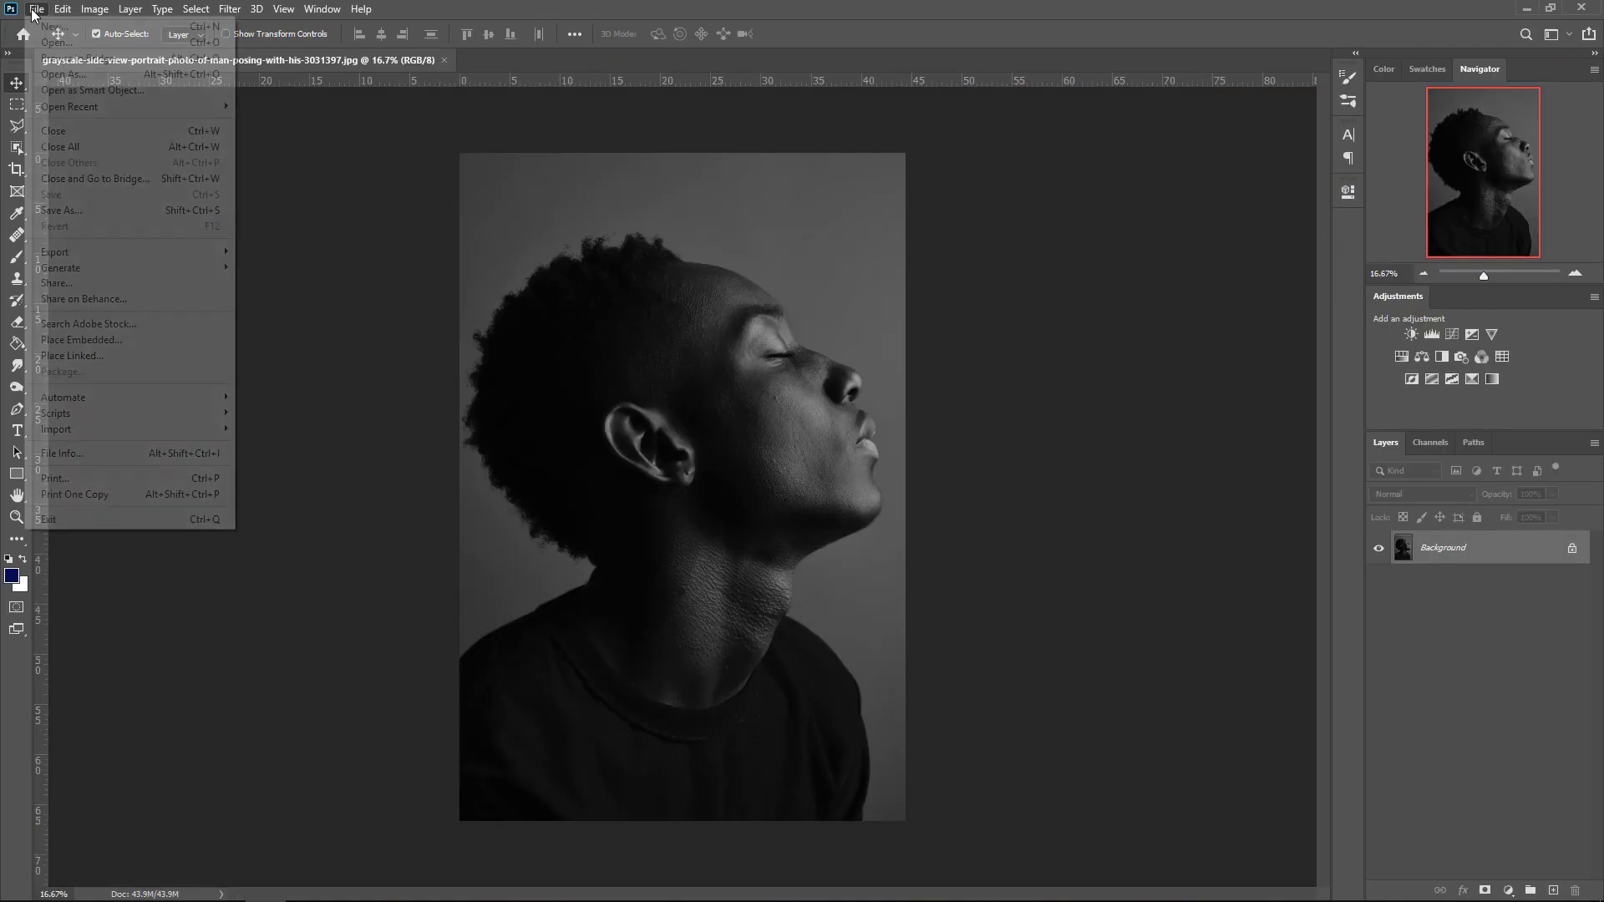
left_click(574, 22)
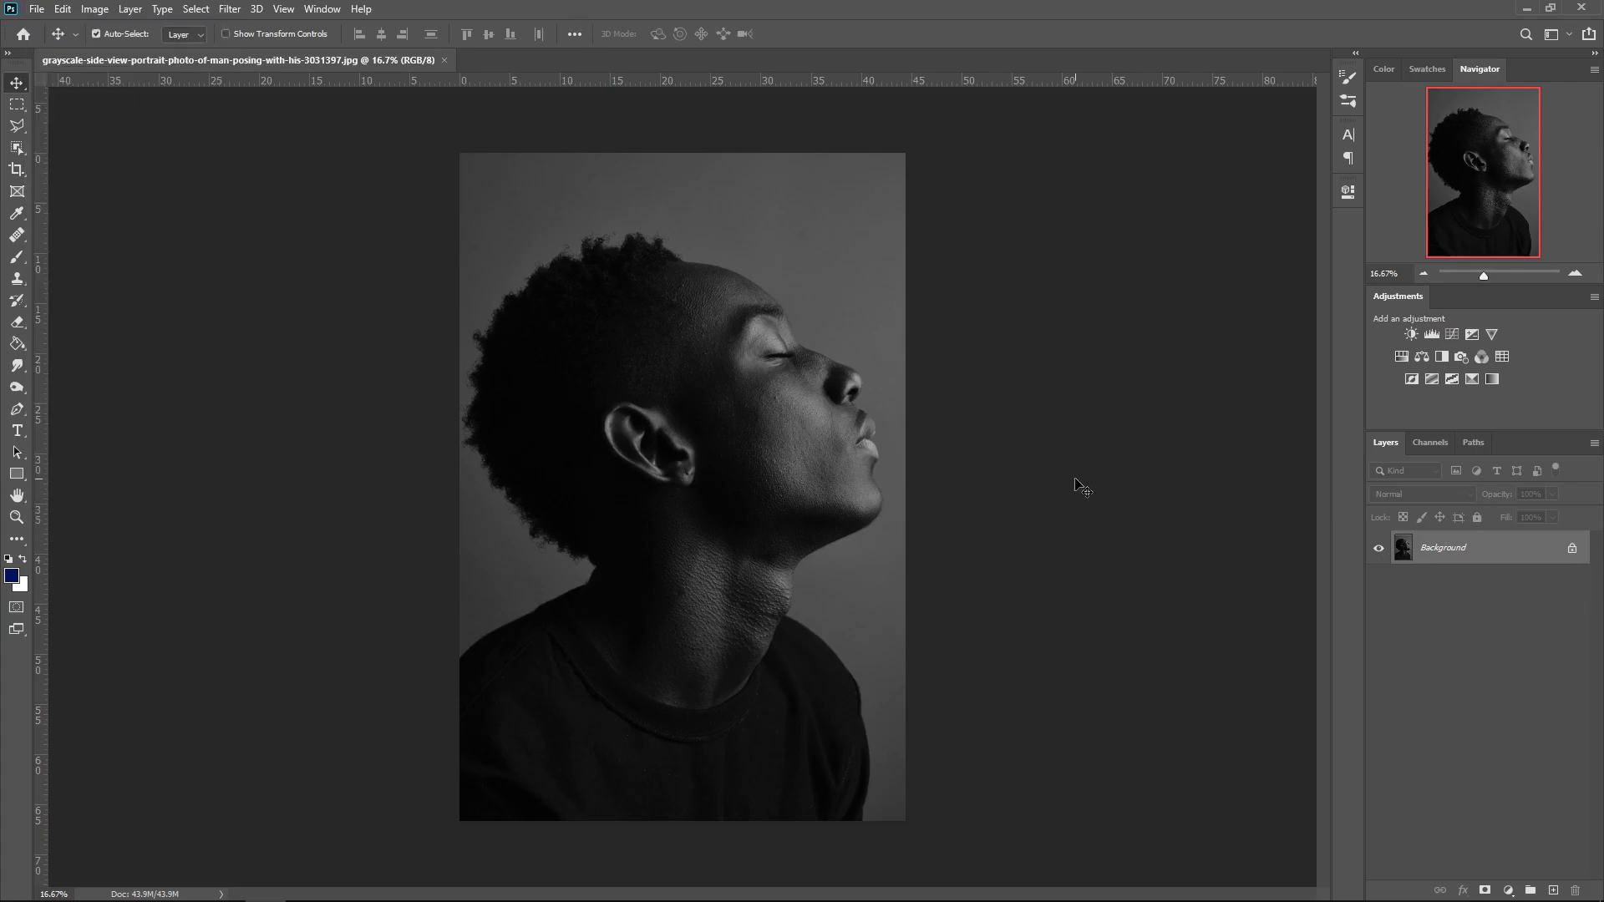
key("alt+Tab")
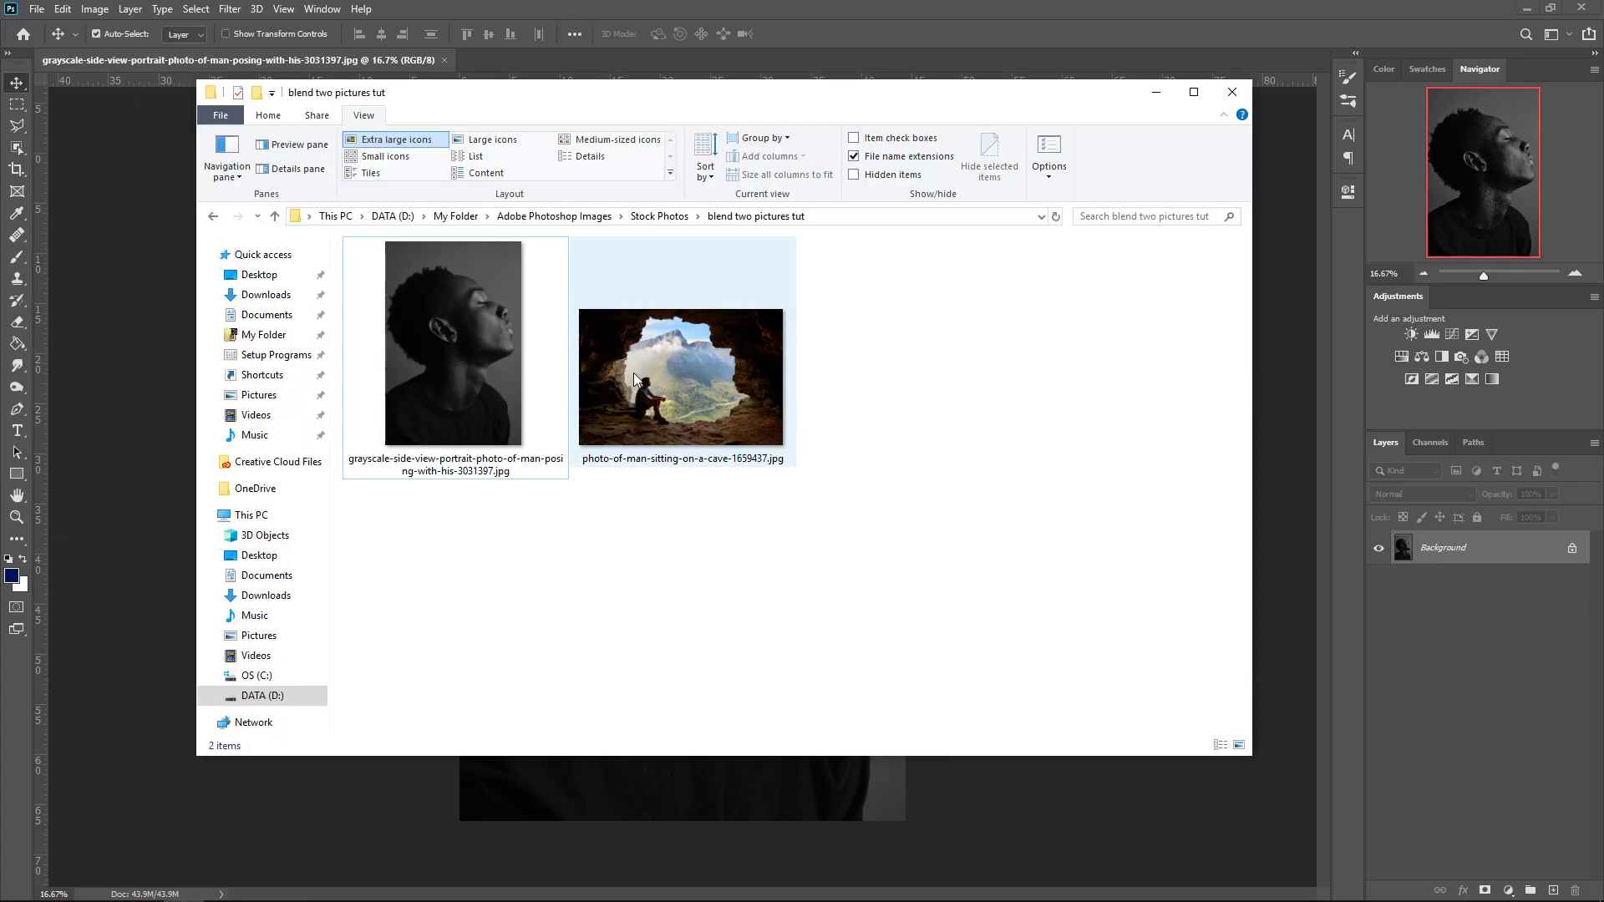
Place the cave photo as a layer over the head, scaled to about 72% at 50% opacity
left_click_drag(681, 378, 1184, 801)
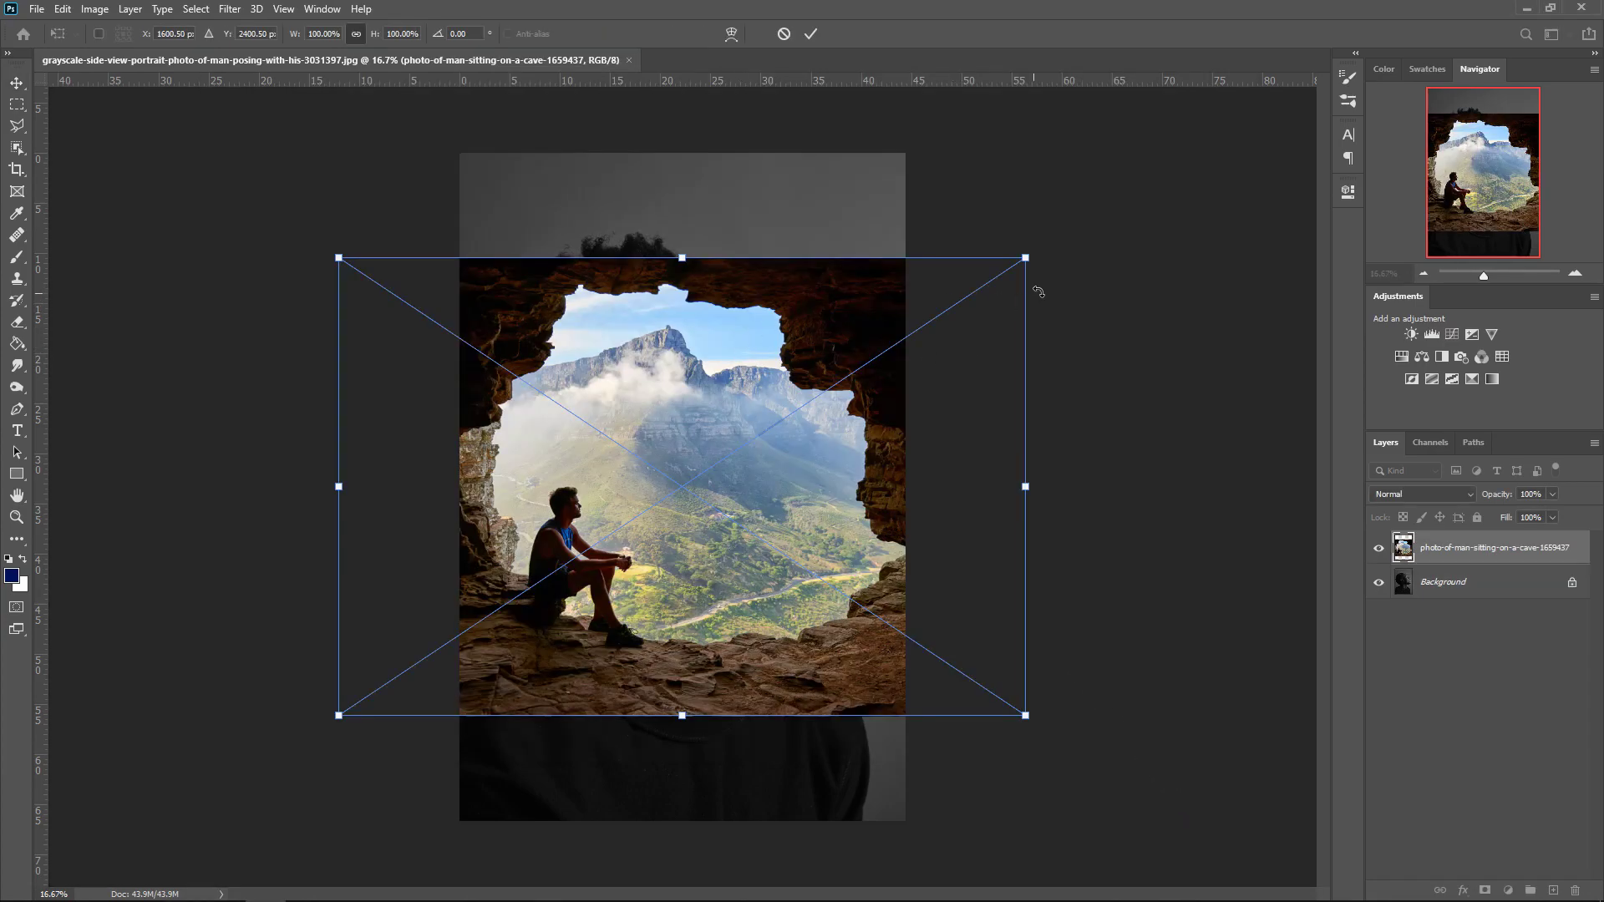
left_click_drag(1028, 258, 841, 382)
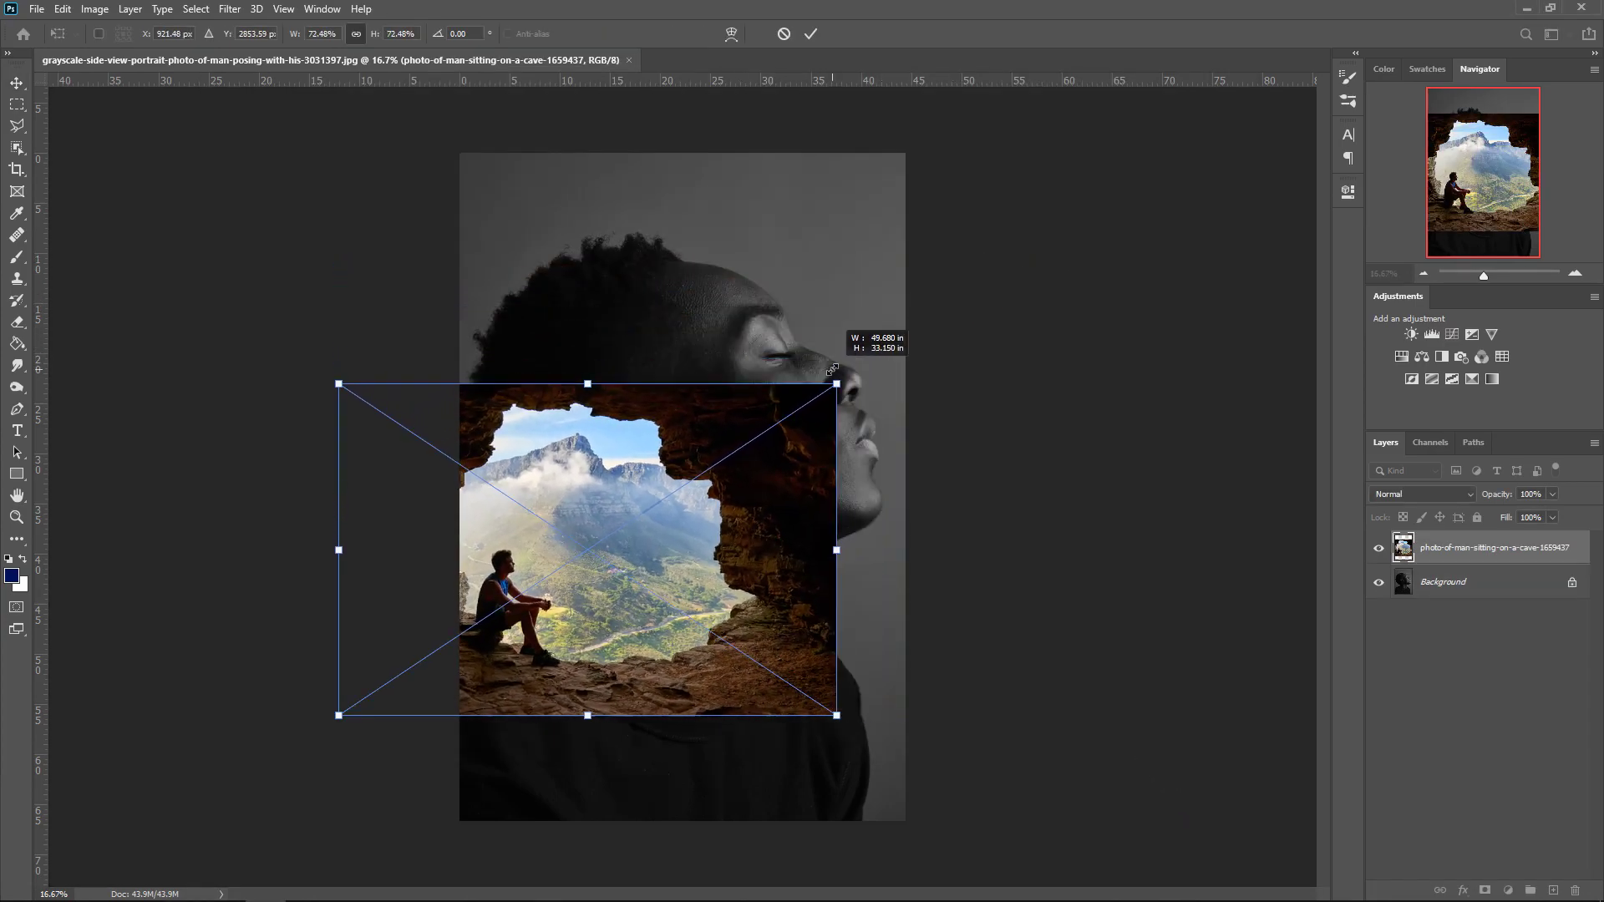
left_click_drag(809, 545, 865, 423)
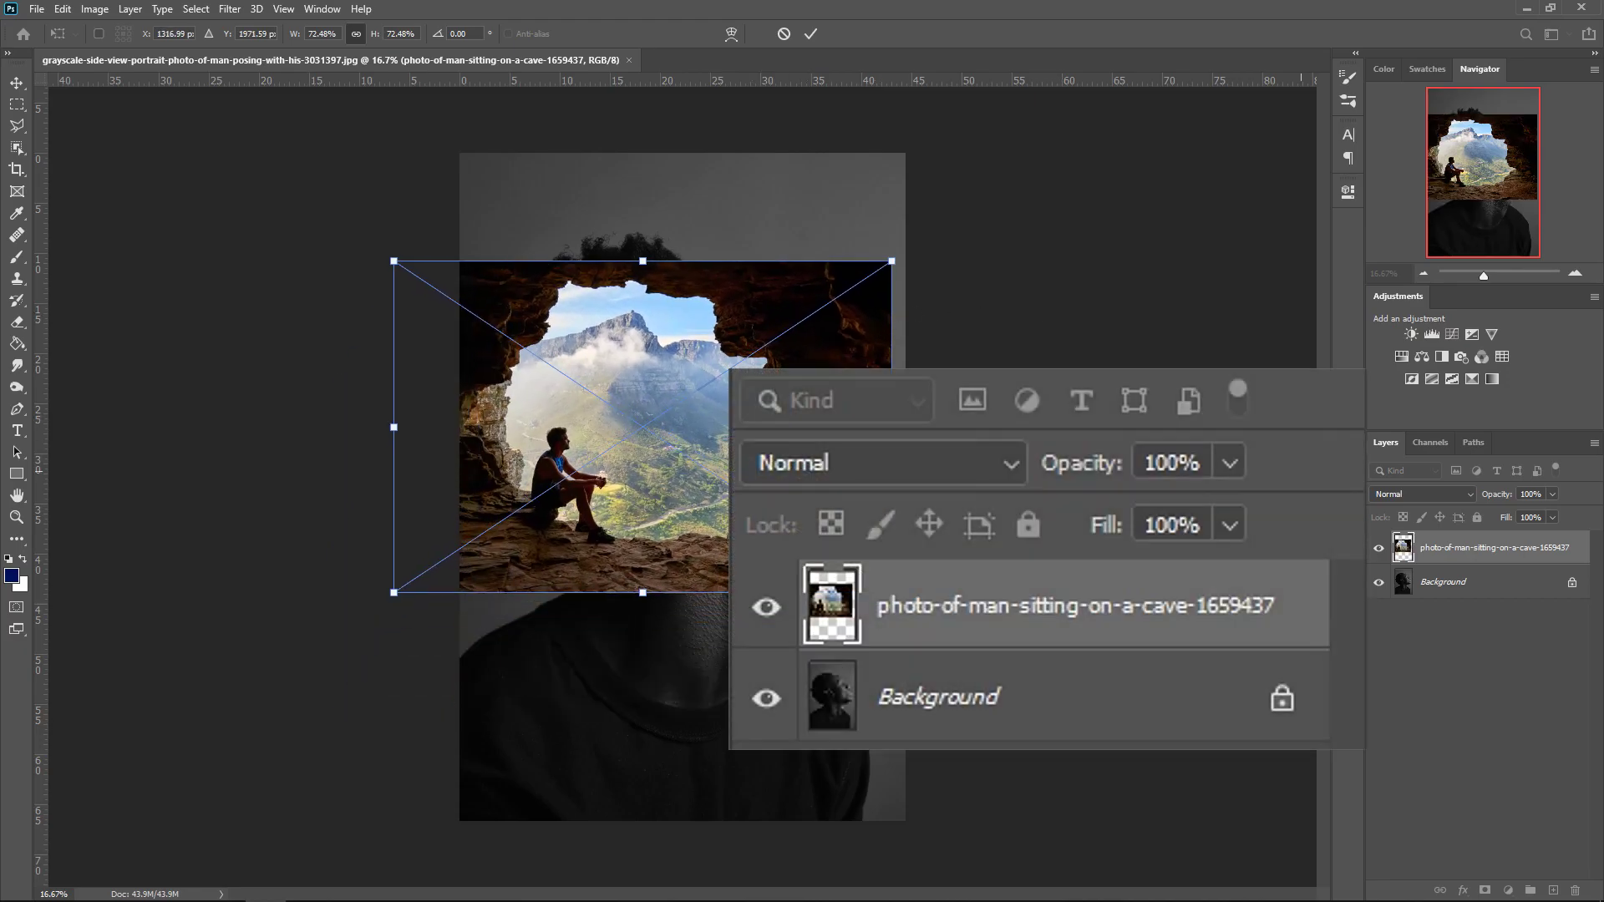
left_click(1551, 495)
left_click_drag(1514, 519, 1516, 518)
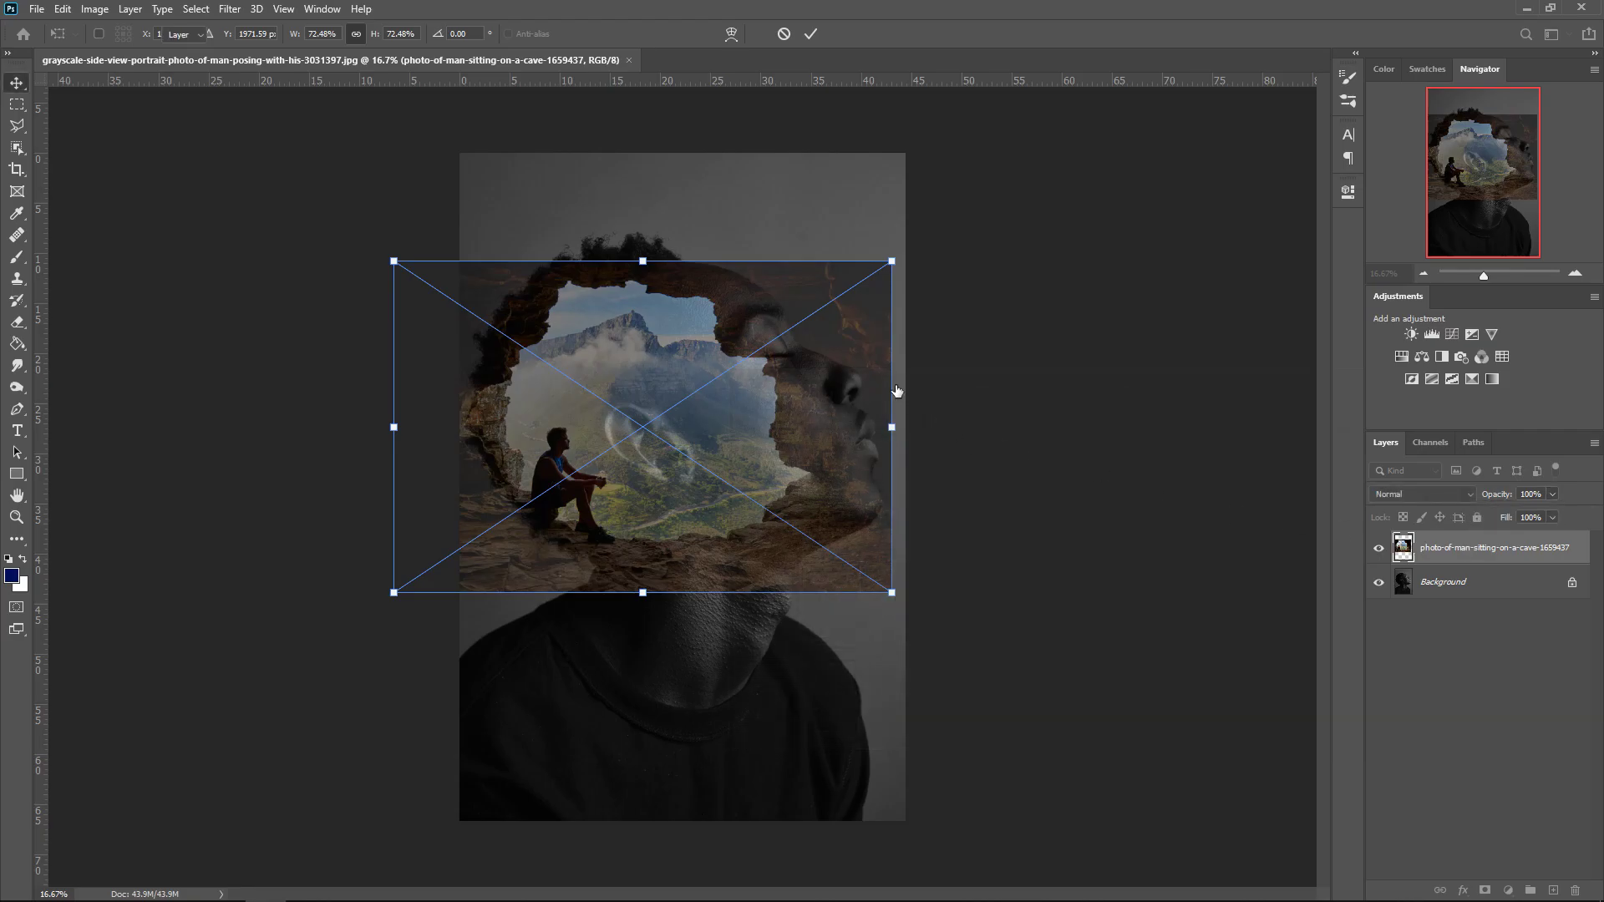
key("Return")
Rescale the cave layer to 61.8% and reposition it over the man's head
left_click_drag(727, 402, 700, 380)
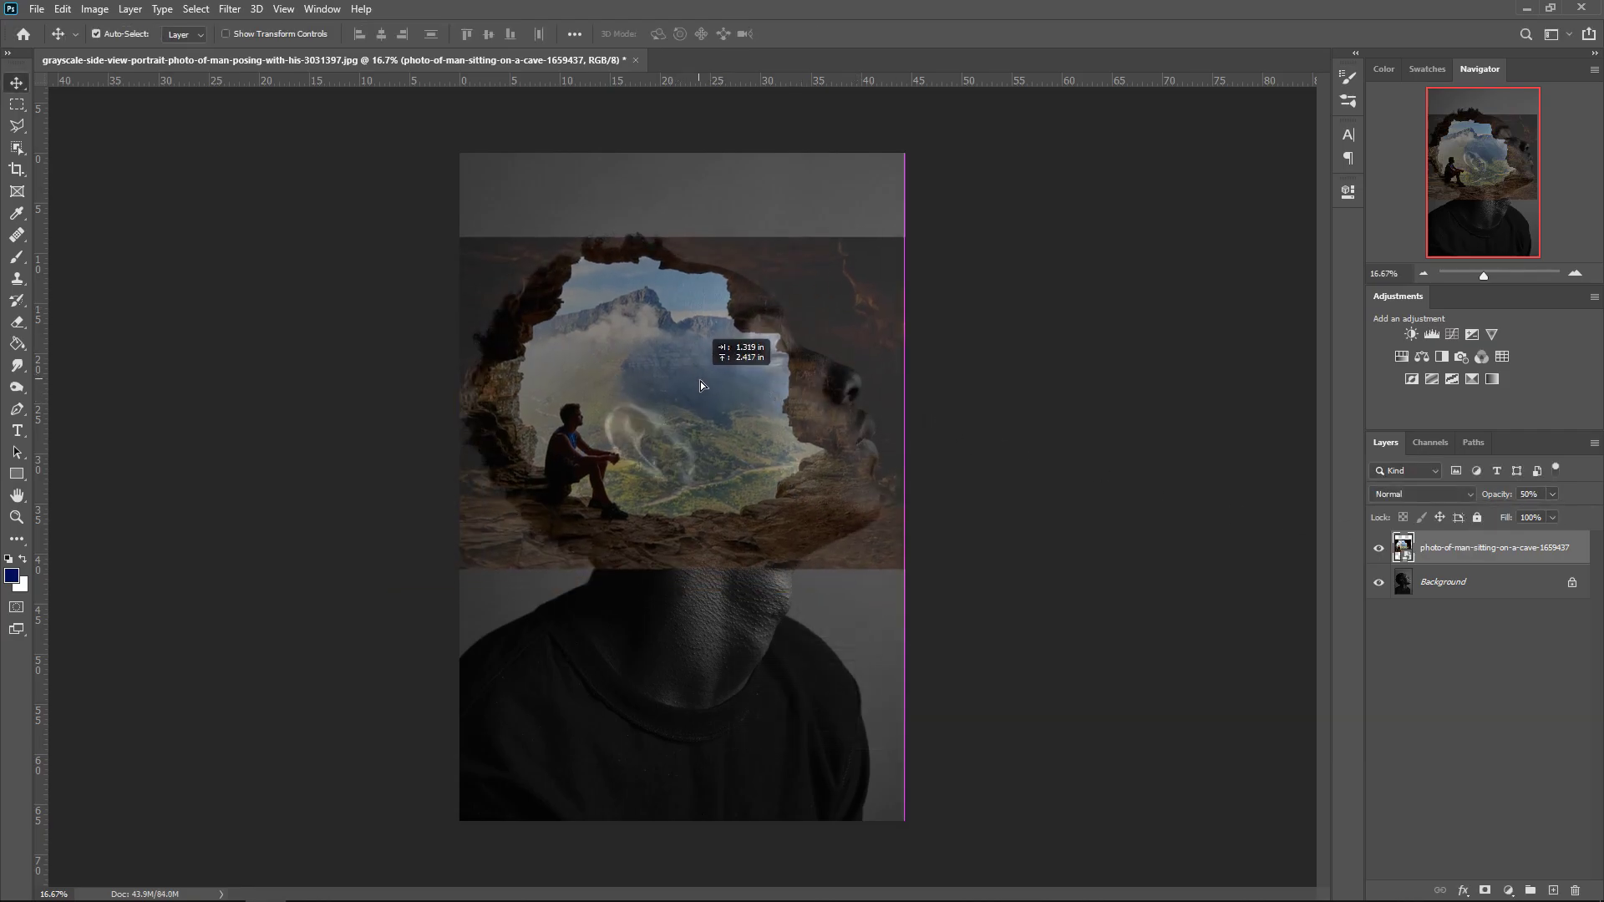
key("ctrl+t")
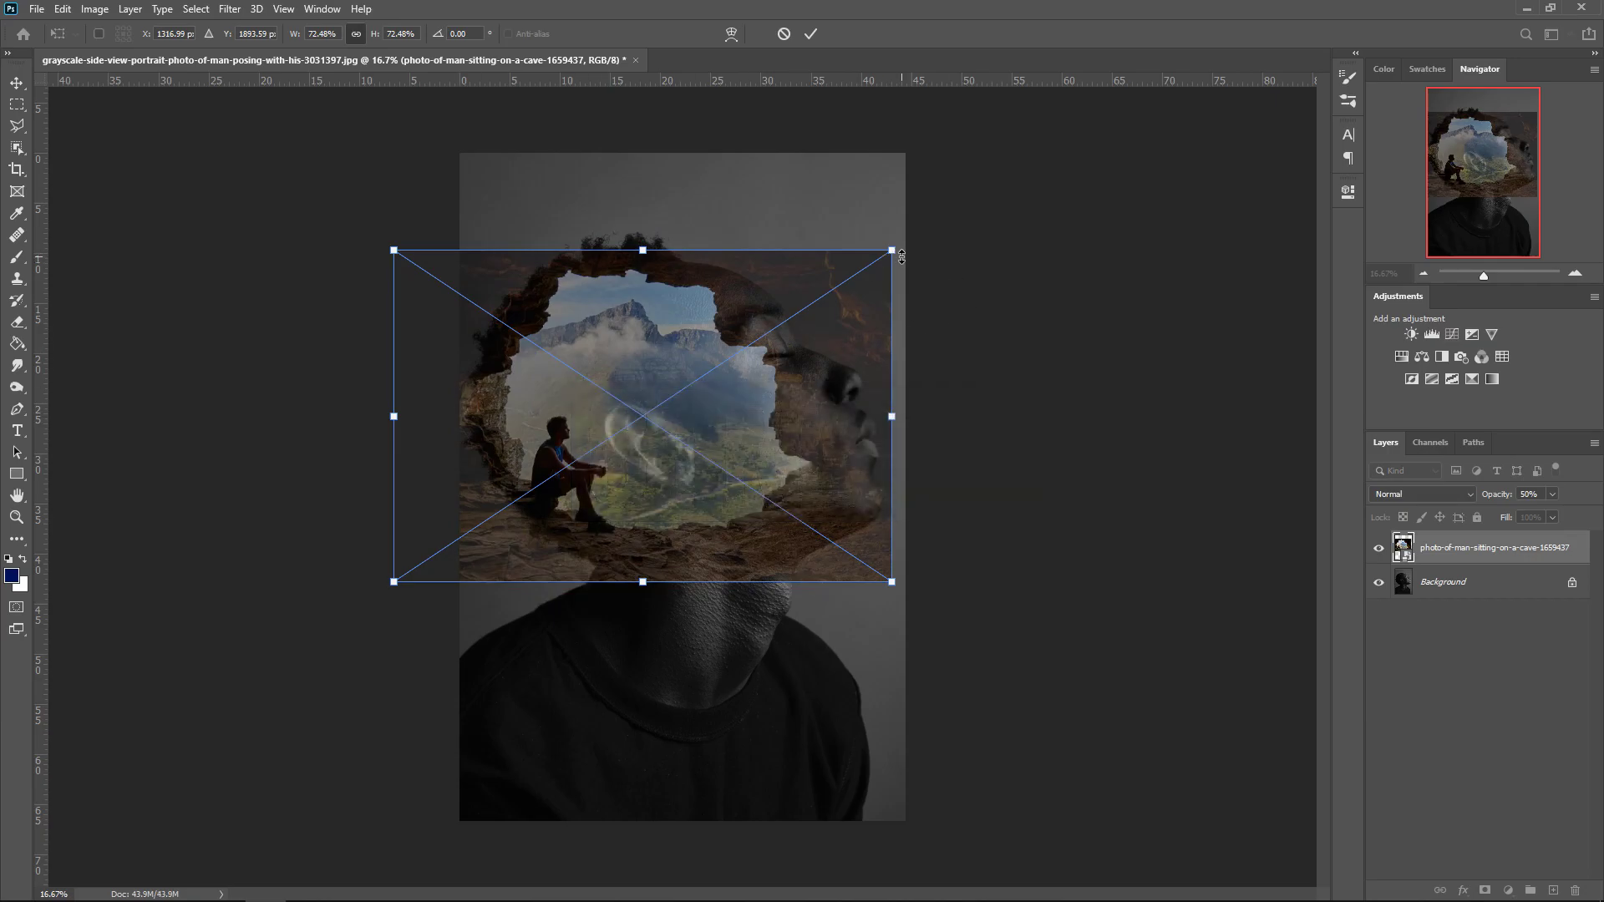
left_click_drag(894, 251, 818, 300)
left_click_drag(763, 440, 783, 407)
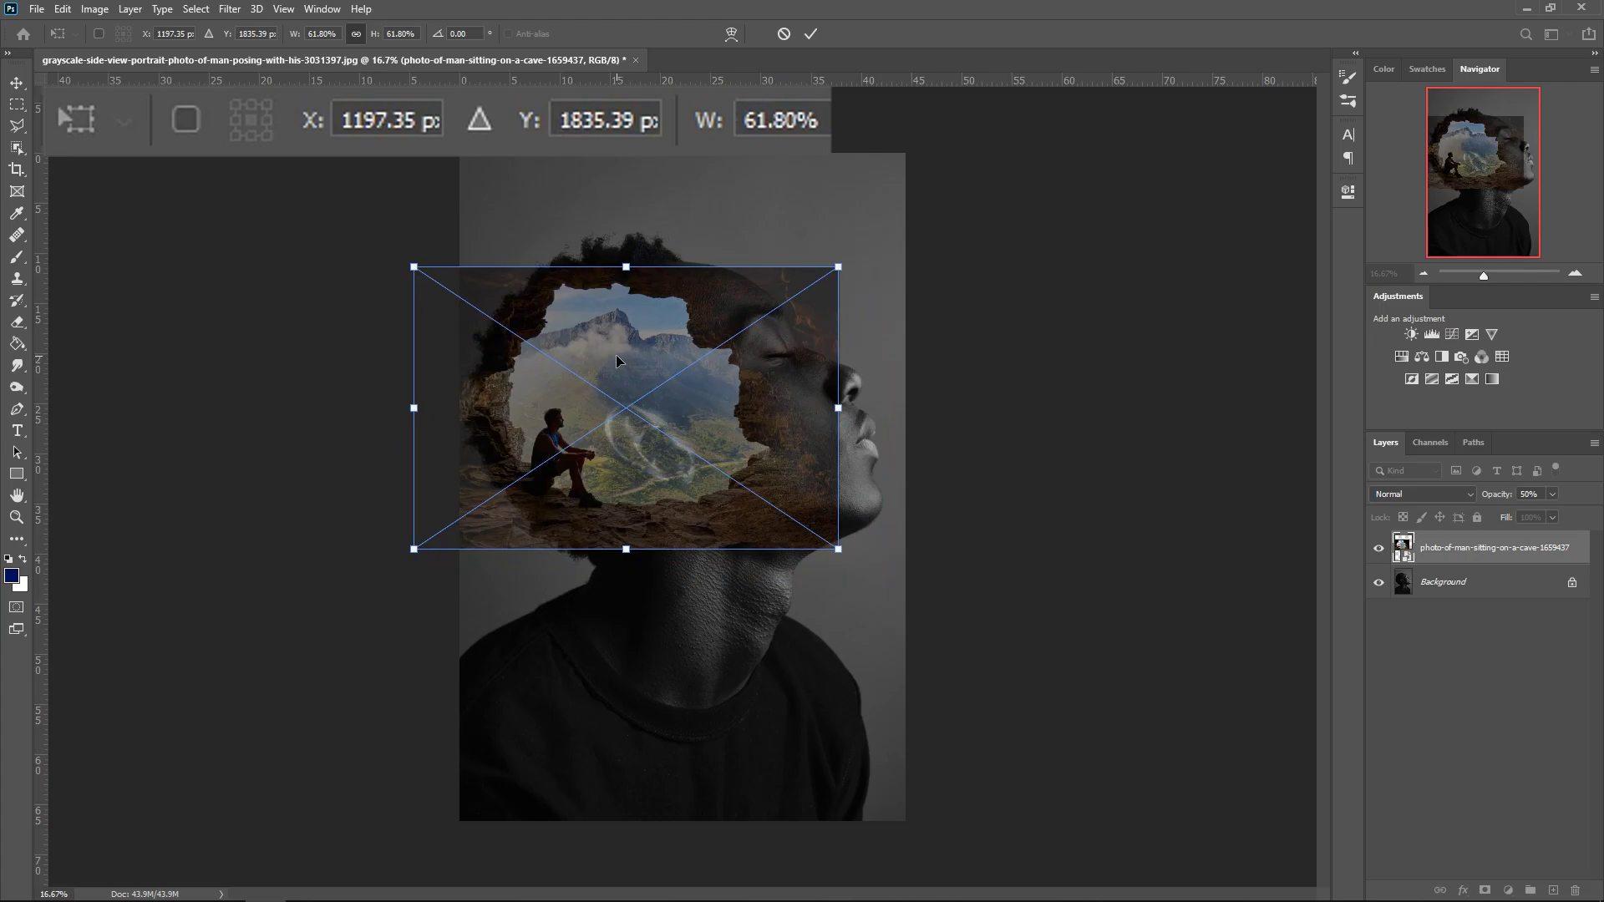
With transform controls shown, shrink the cave layer to about 56%
key("Return")
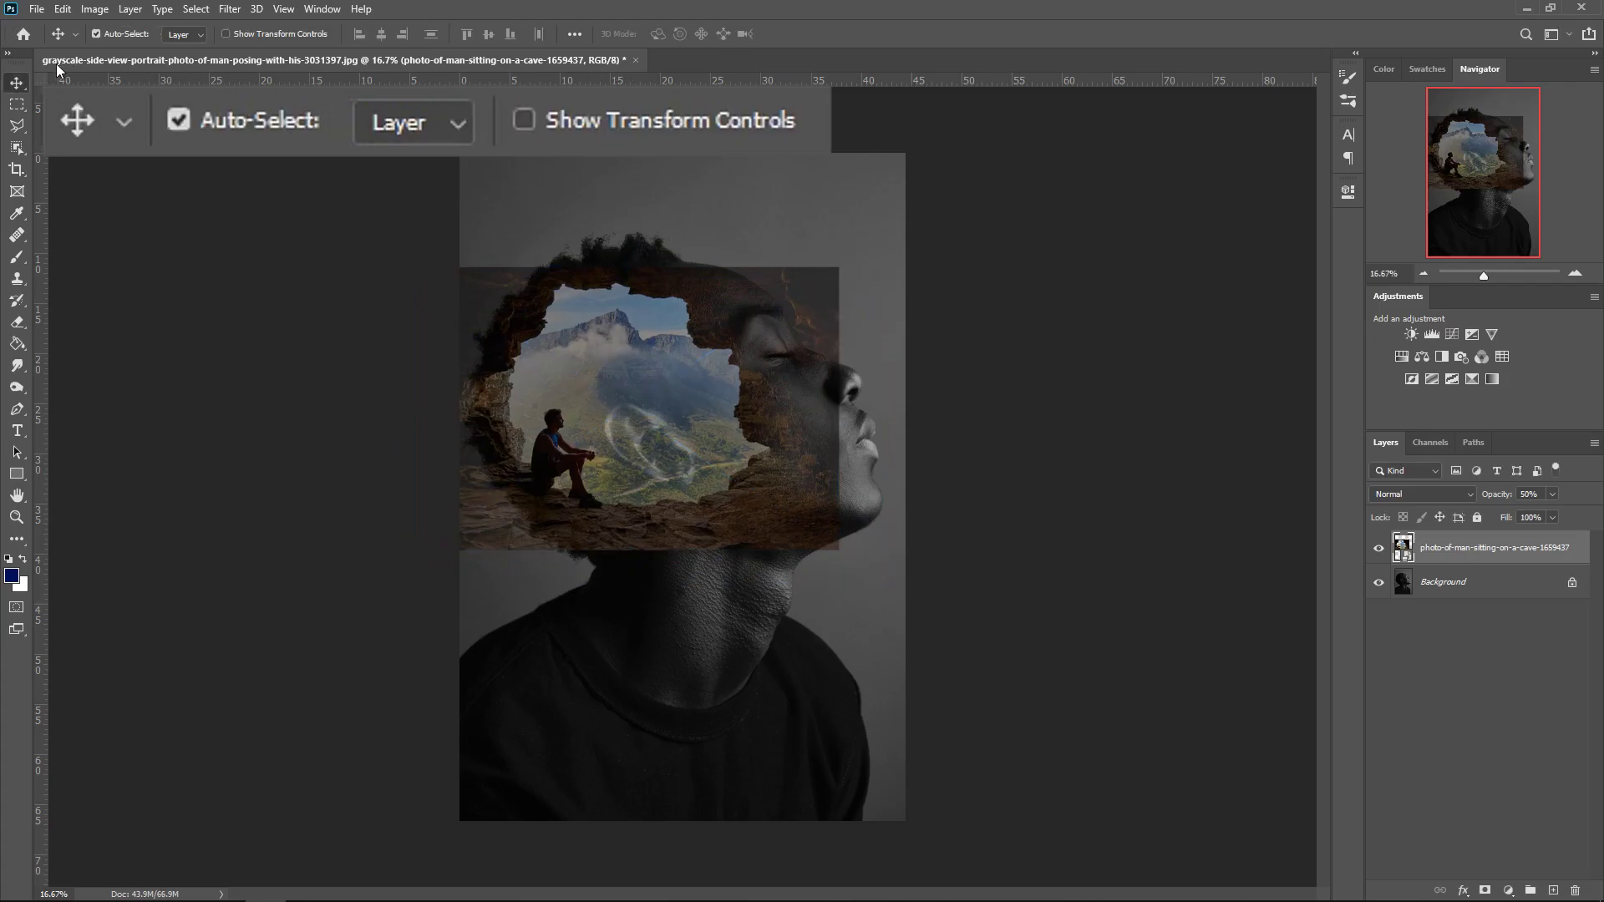
left_click(227, 35)
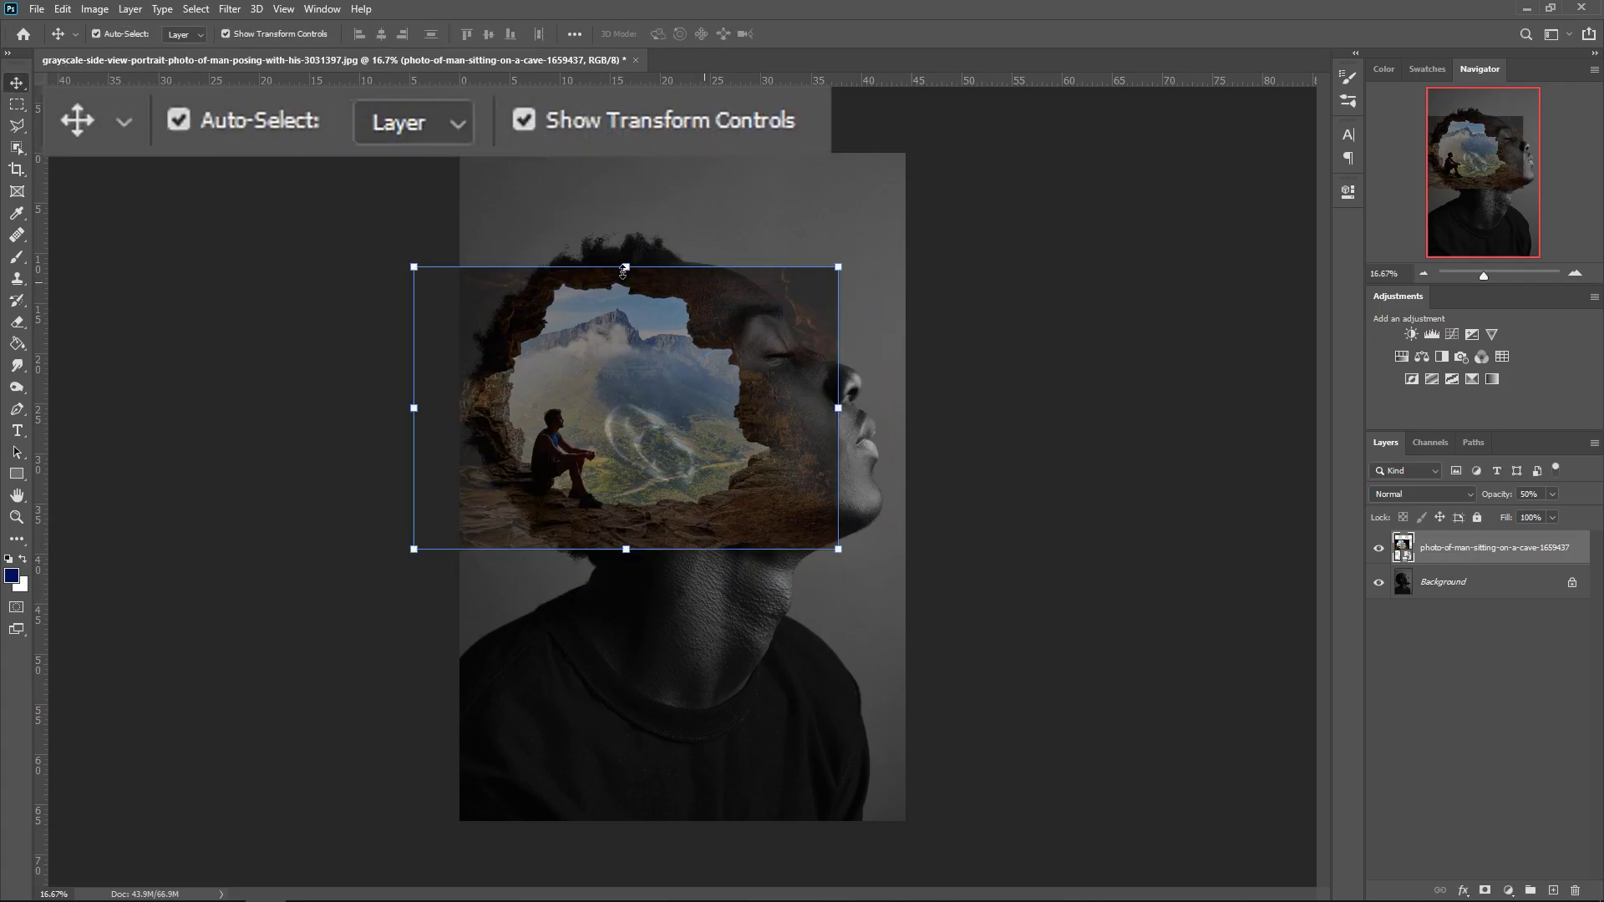
left_click_drag(839, 267, 752, 378)
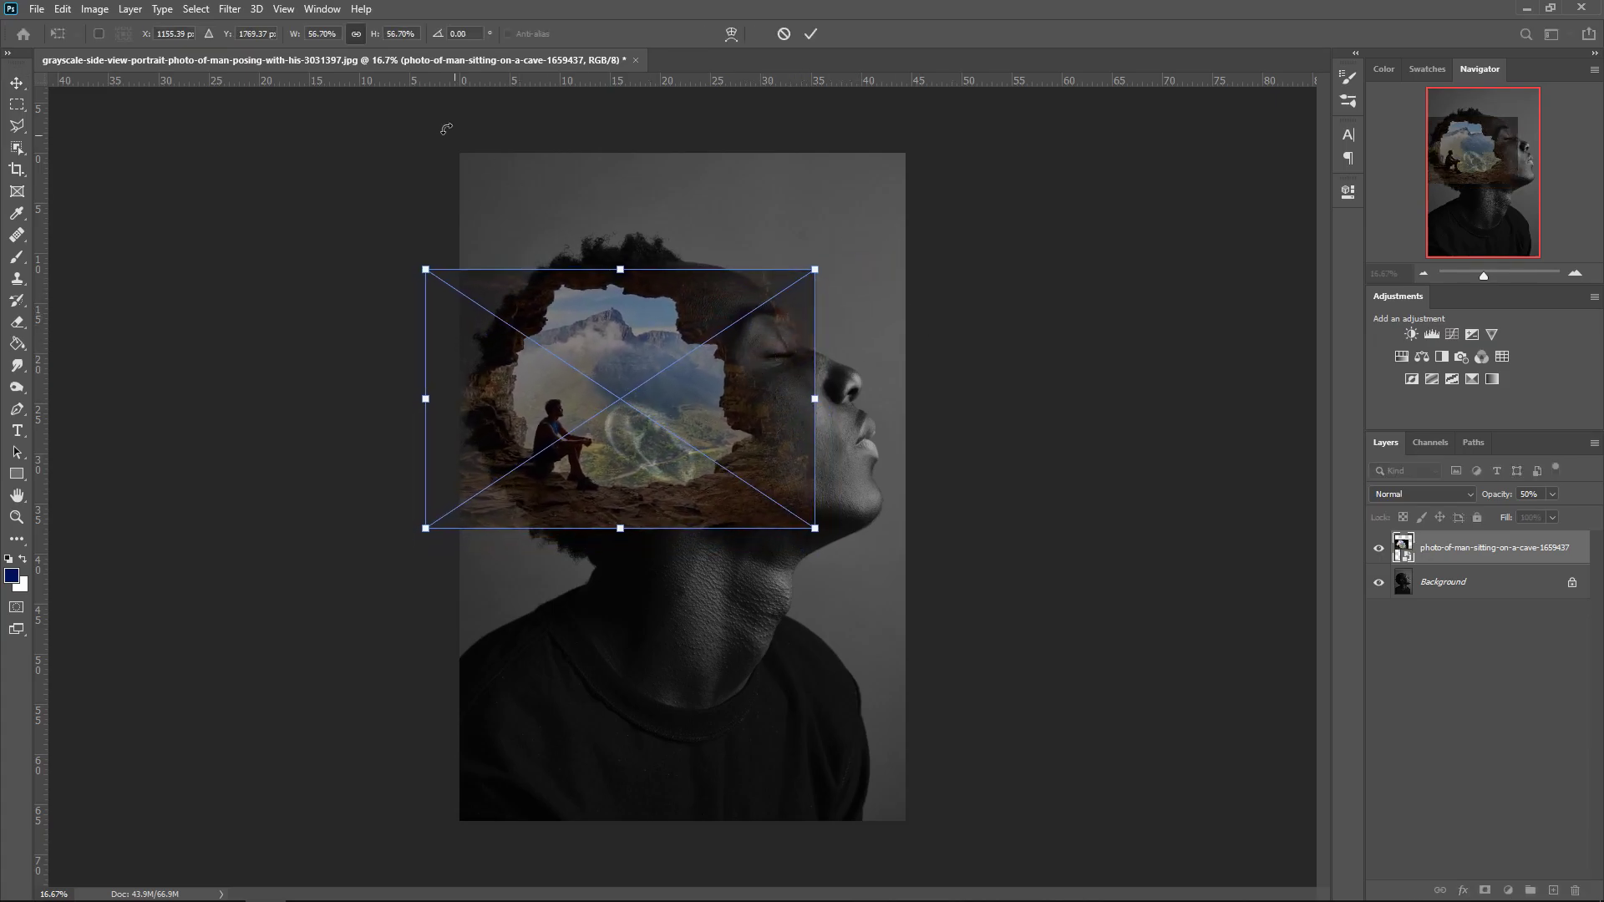
key("Return")
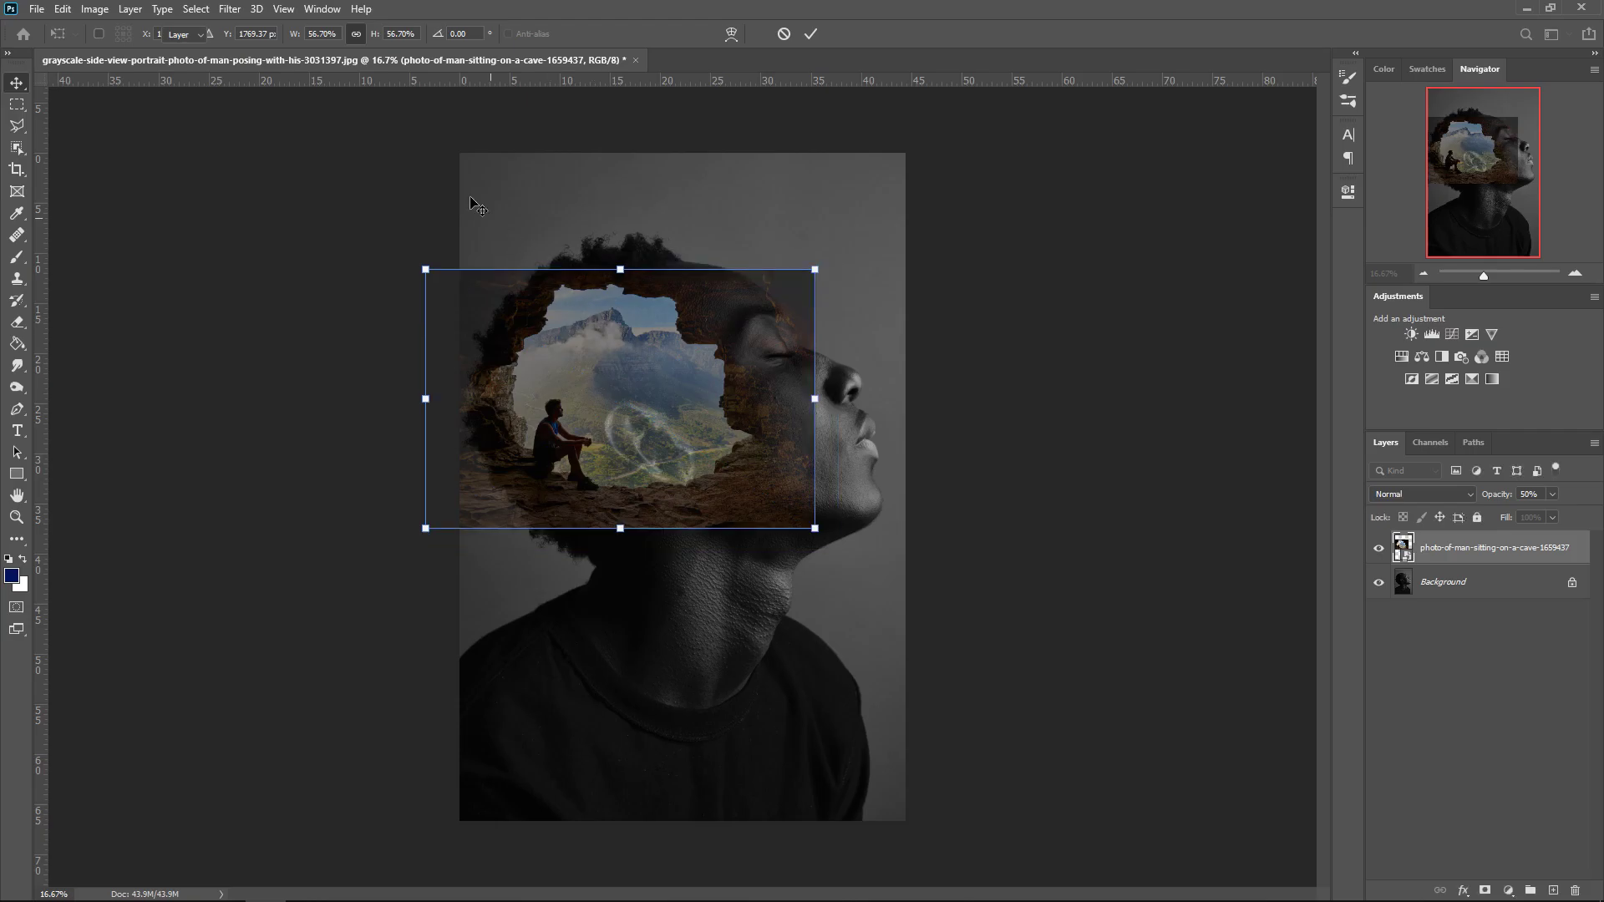
Shift the cave layer slightly up and right so its opening frames the head
left_click(225, 34)
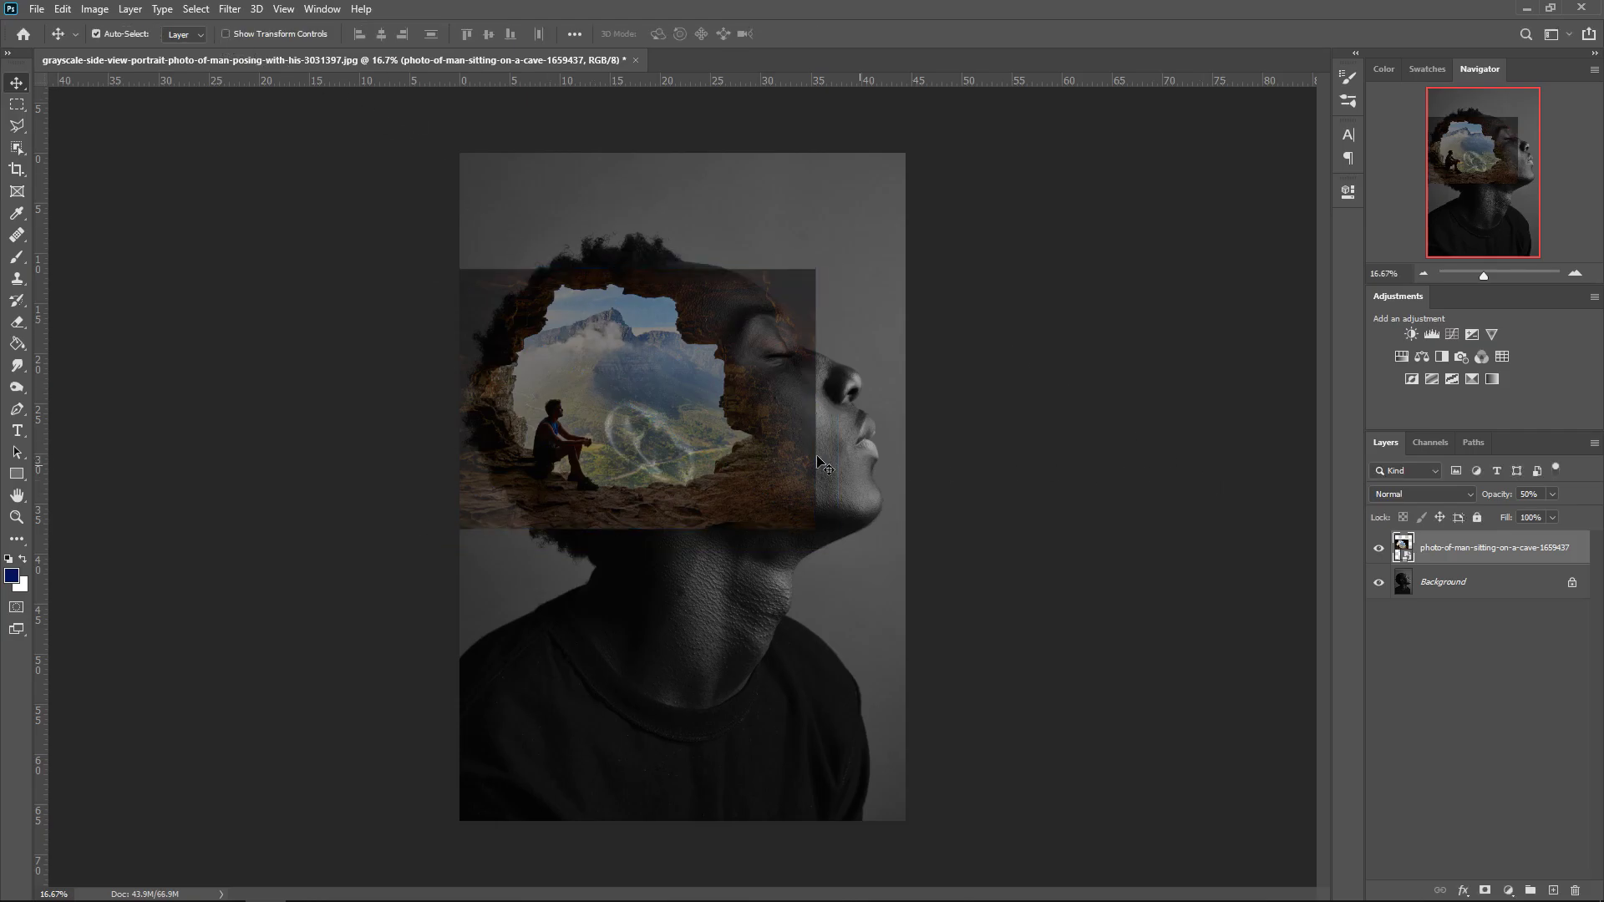
key("ctrl")
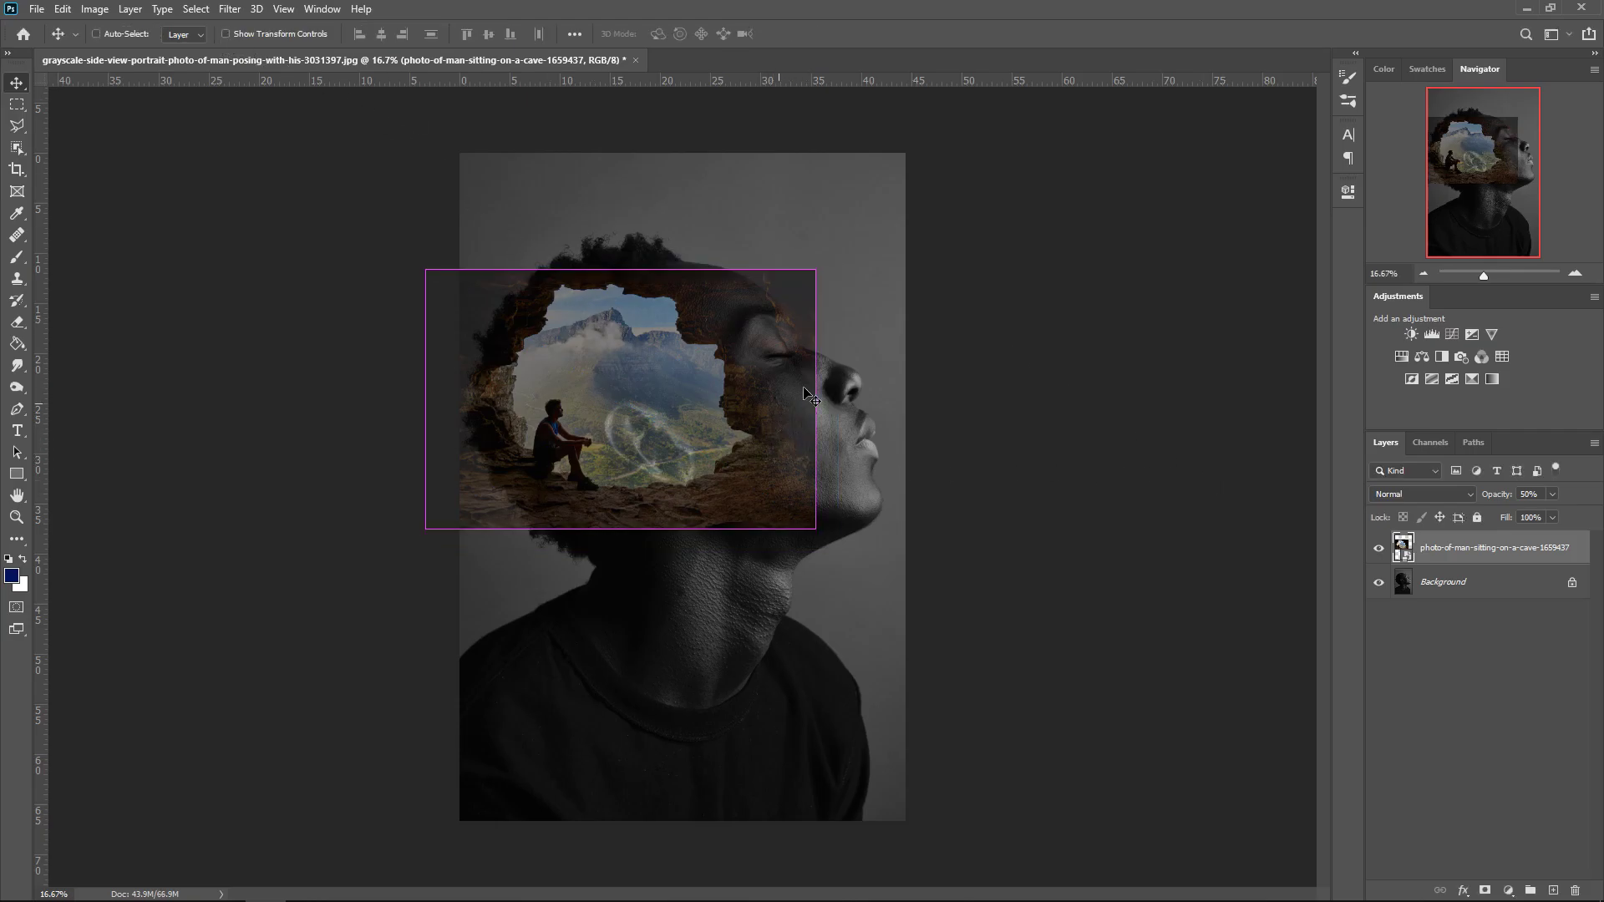
key("ctrl+t")
left_click_drag(742, 378, 760, 443)
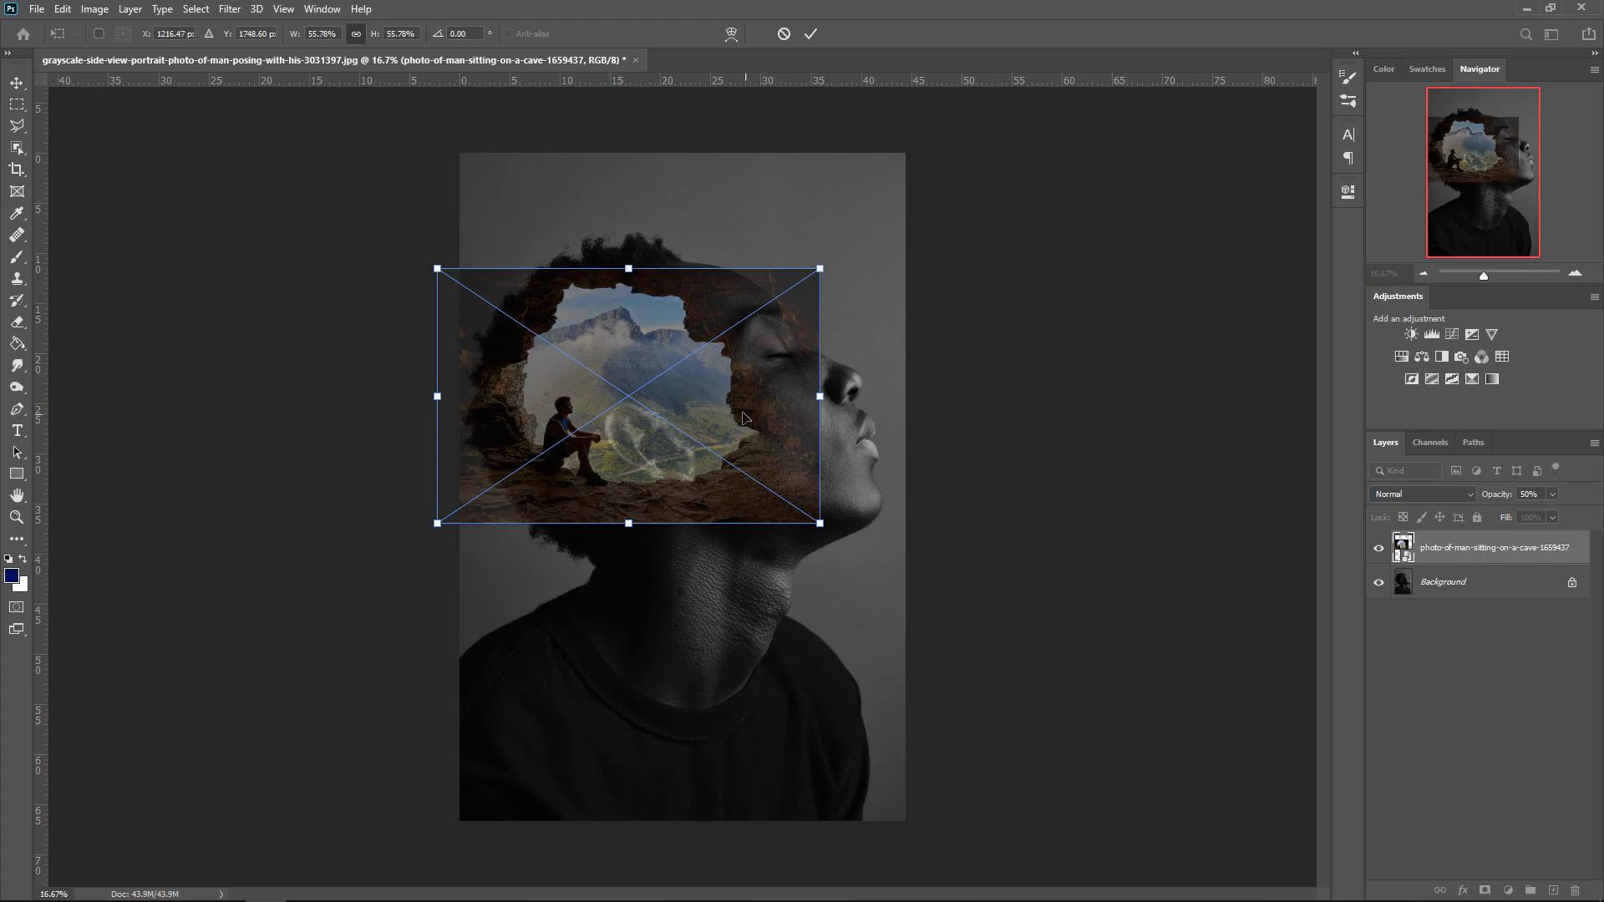
key("Return")
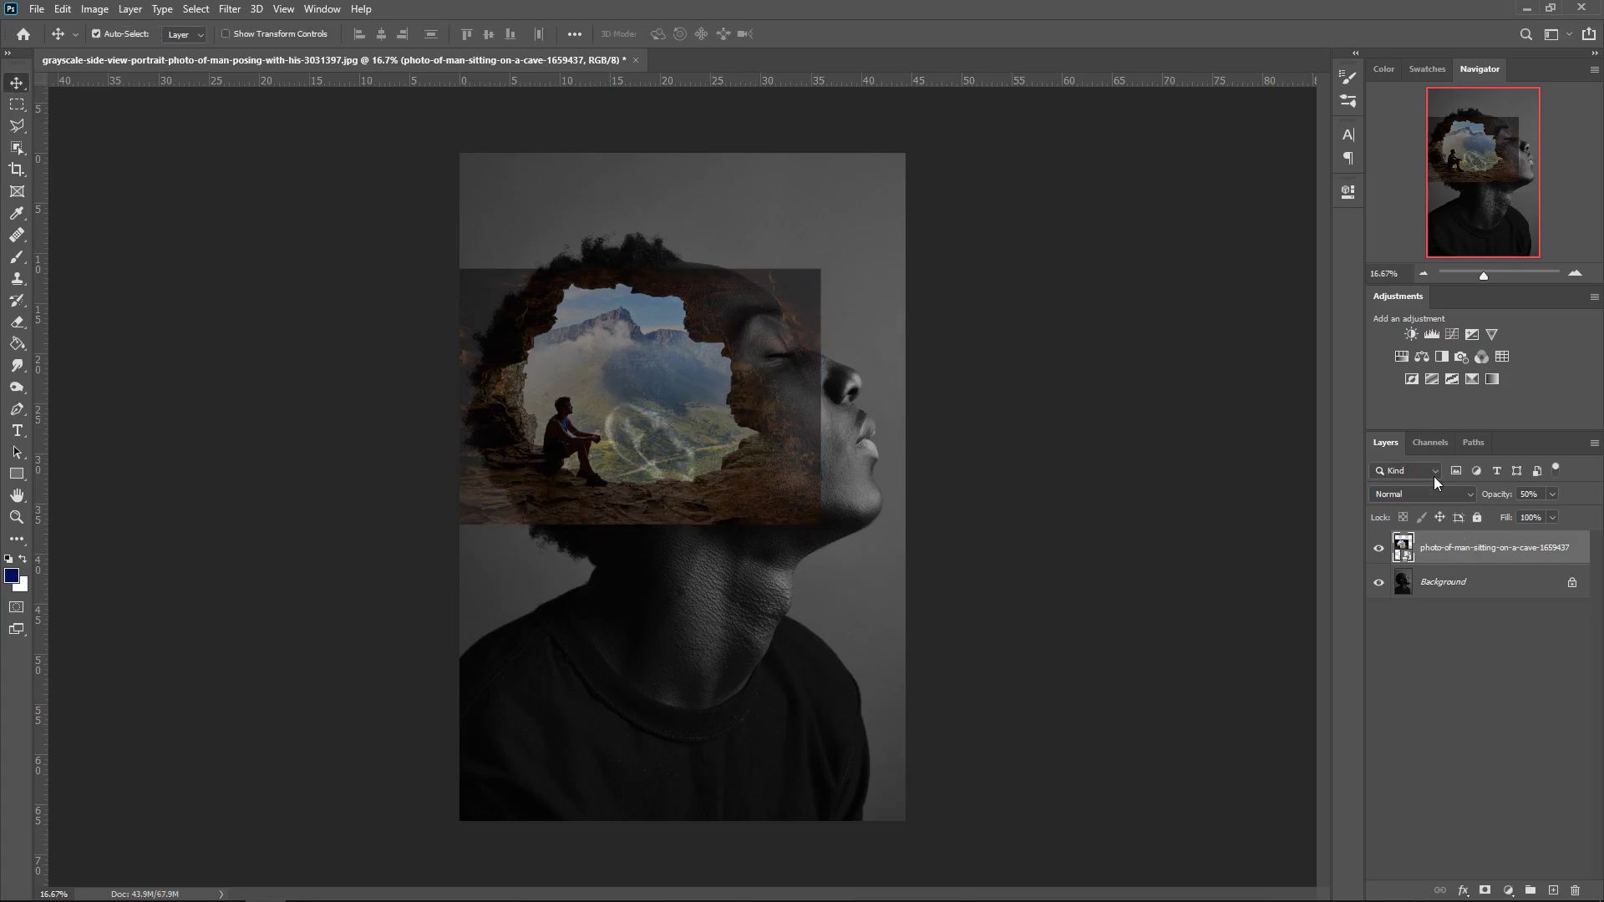
Set the cave layer to 100% opacity and add a white layer mask to it
left_click(1550, 497)
left_click(1521, 557)
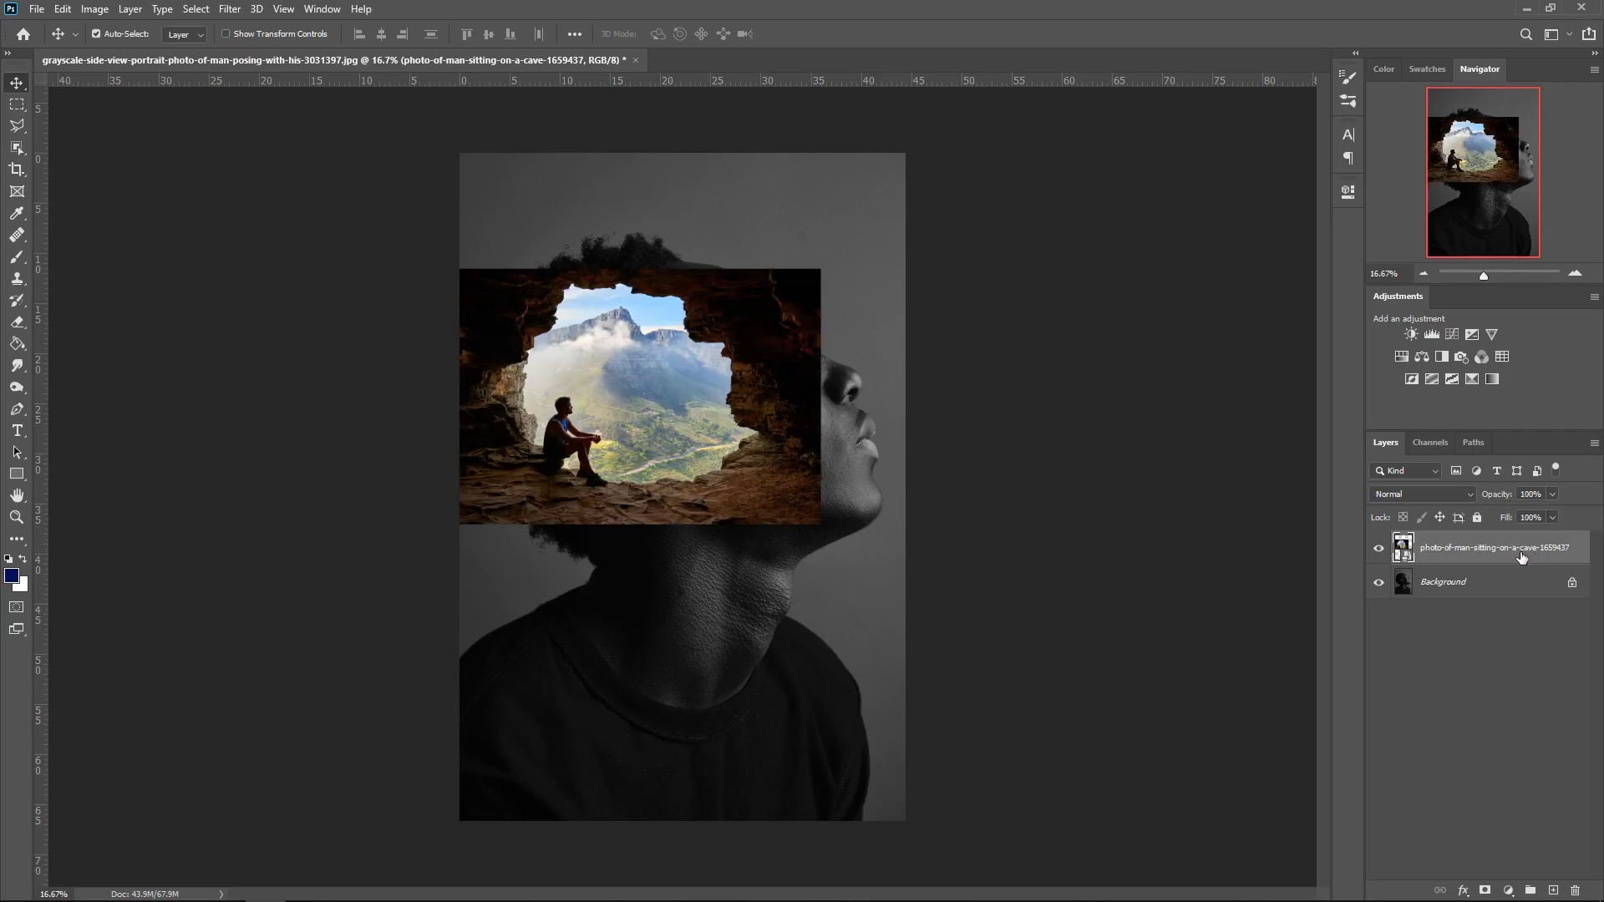
left_click(1487, 892)
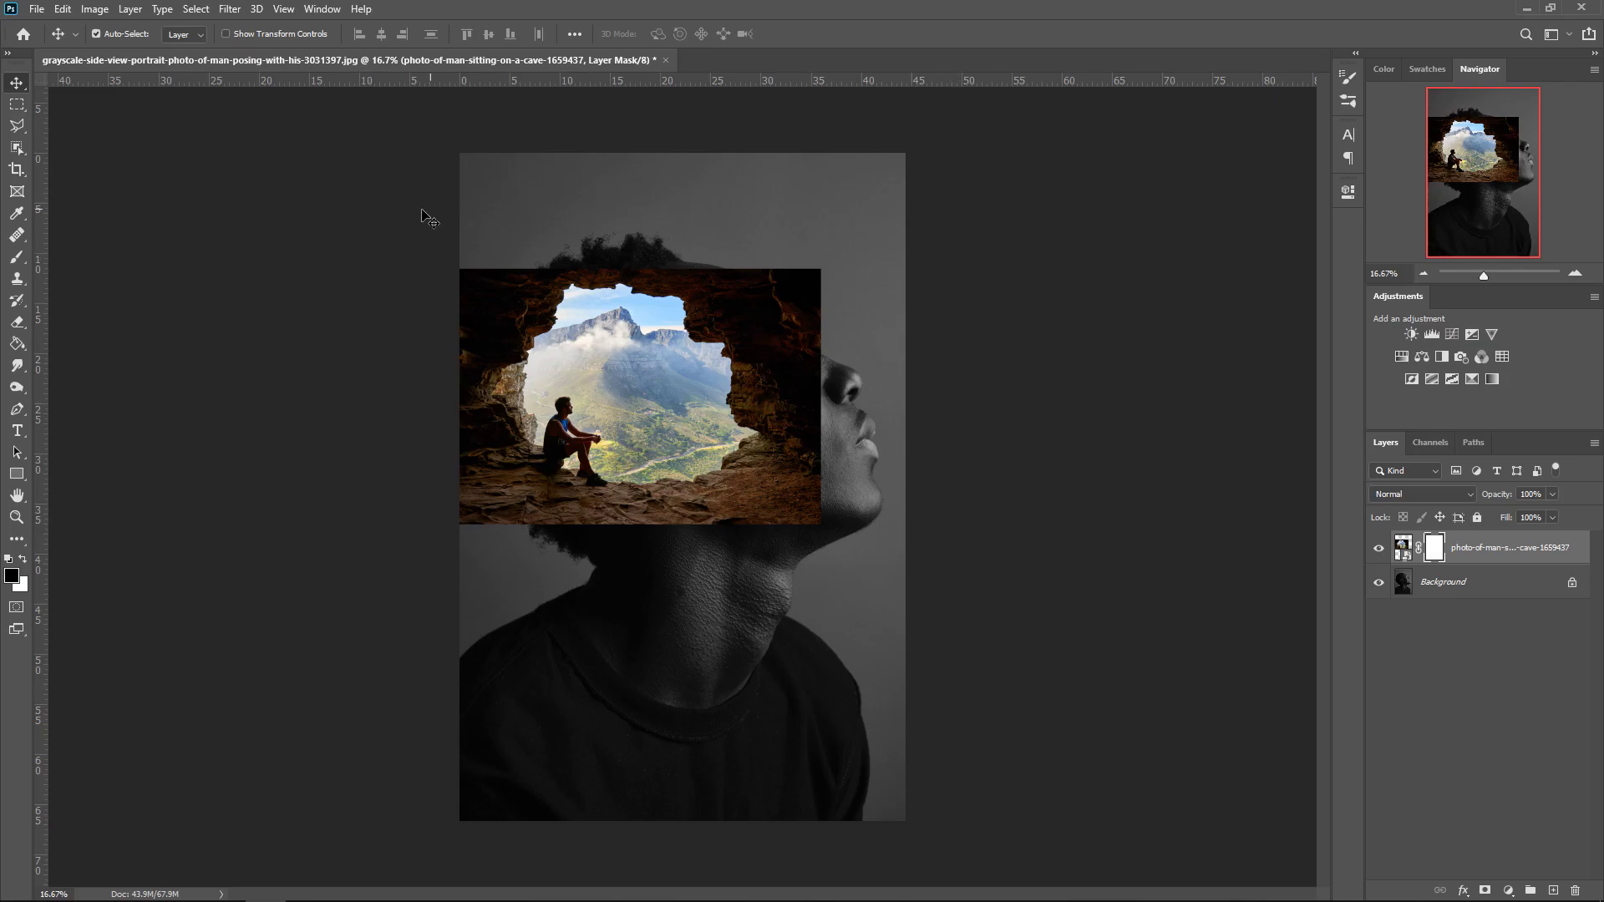
Select the Brush tool with a Soft Round preset reduced to 1000 px
left_click(15, 261)
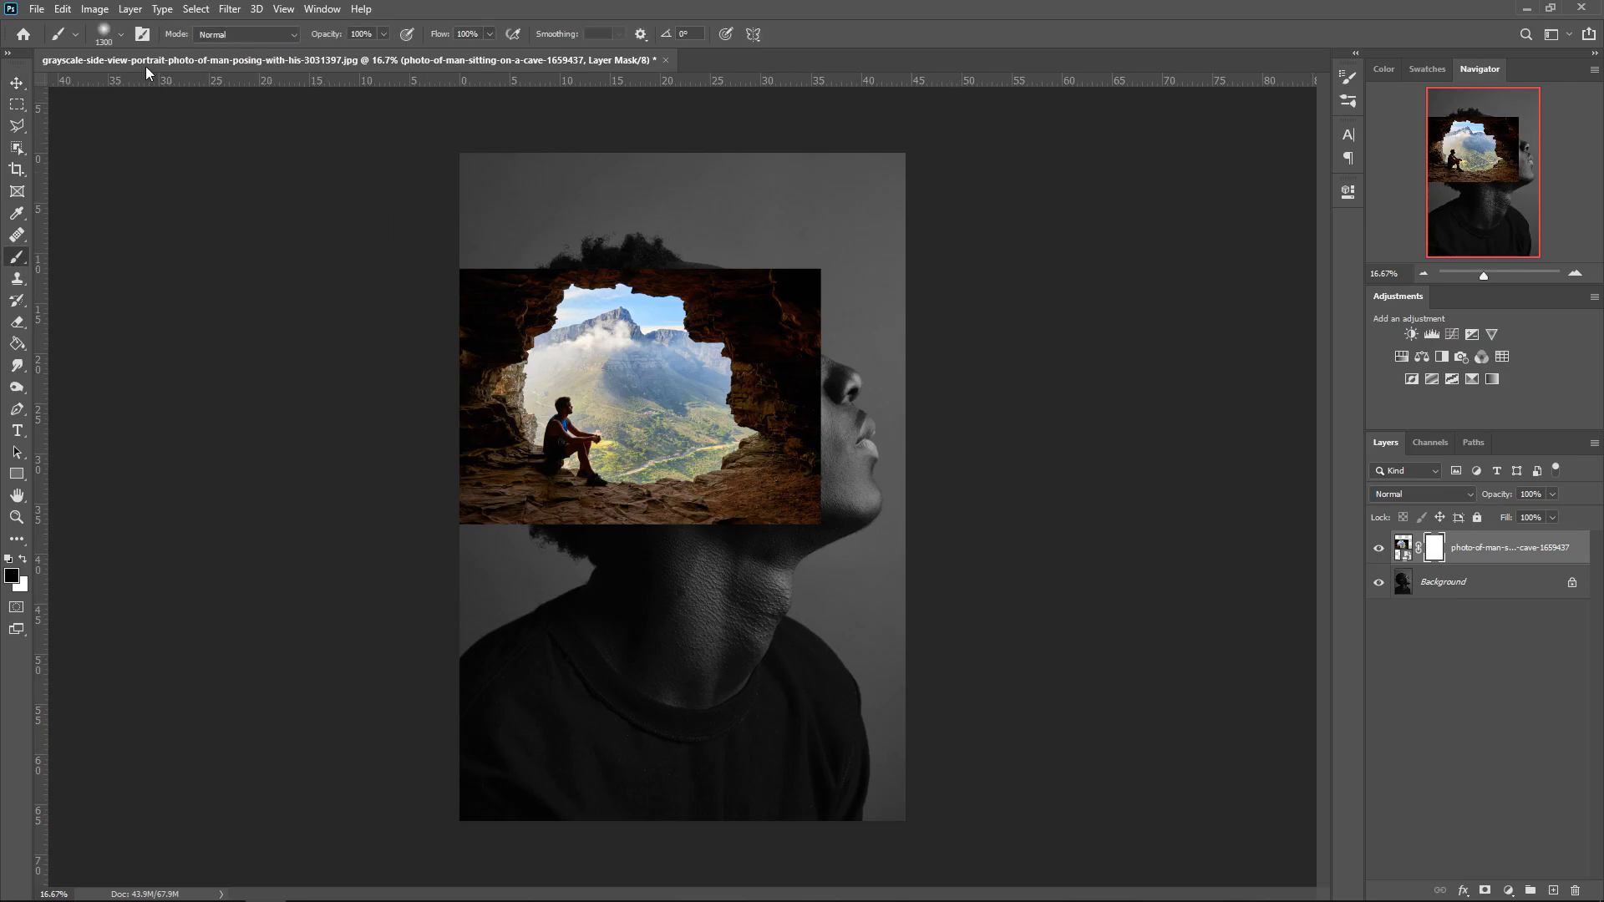
left_click(114, 37)
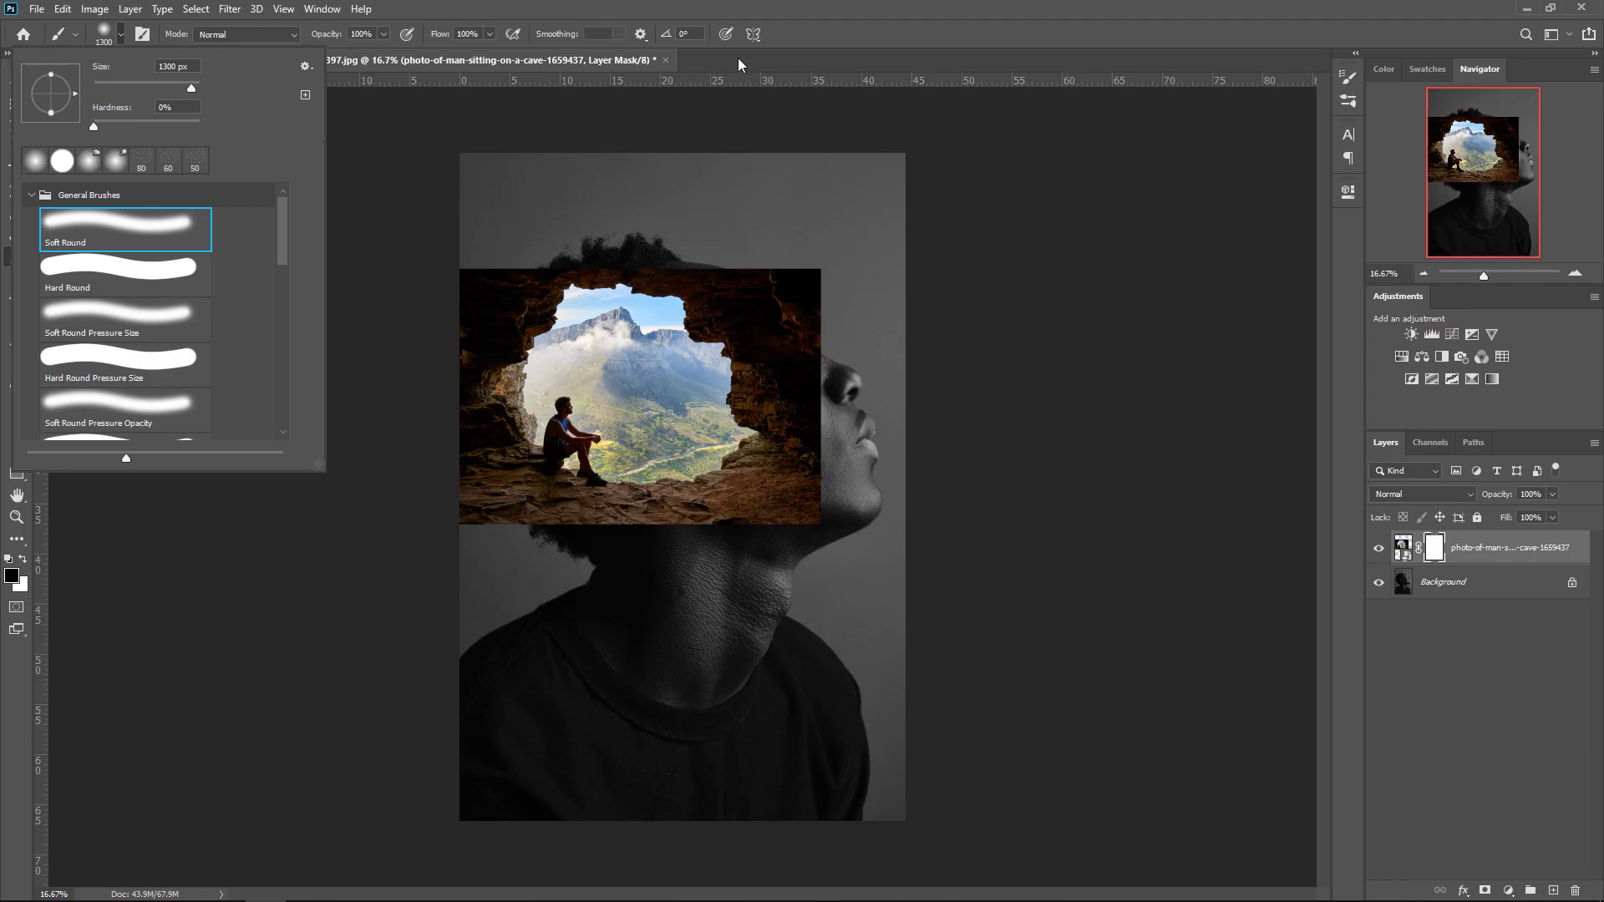
left_click(799, 40)
key("bracketleft")
key("bracketleft")
key("bracketleft")
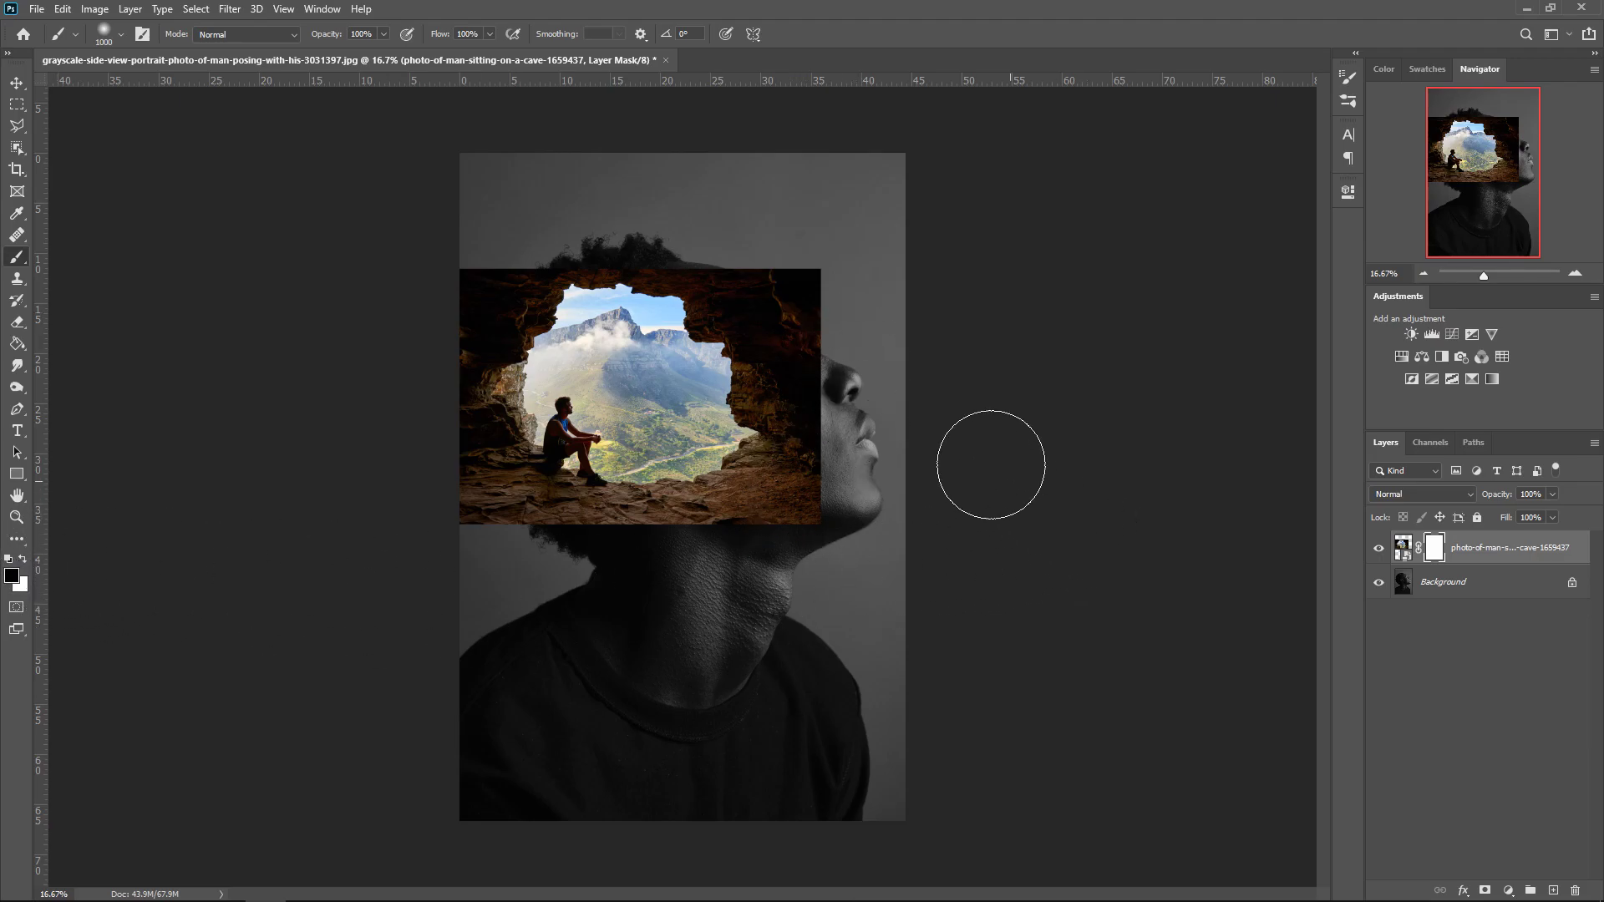
Make the cave layer's mask the painting target
left_click(1436, 551)
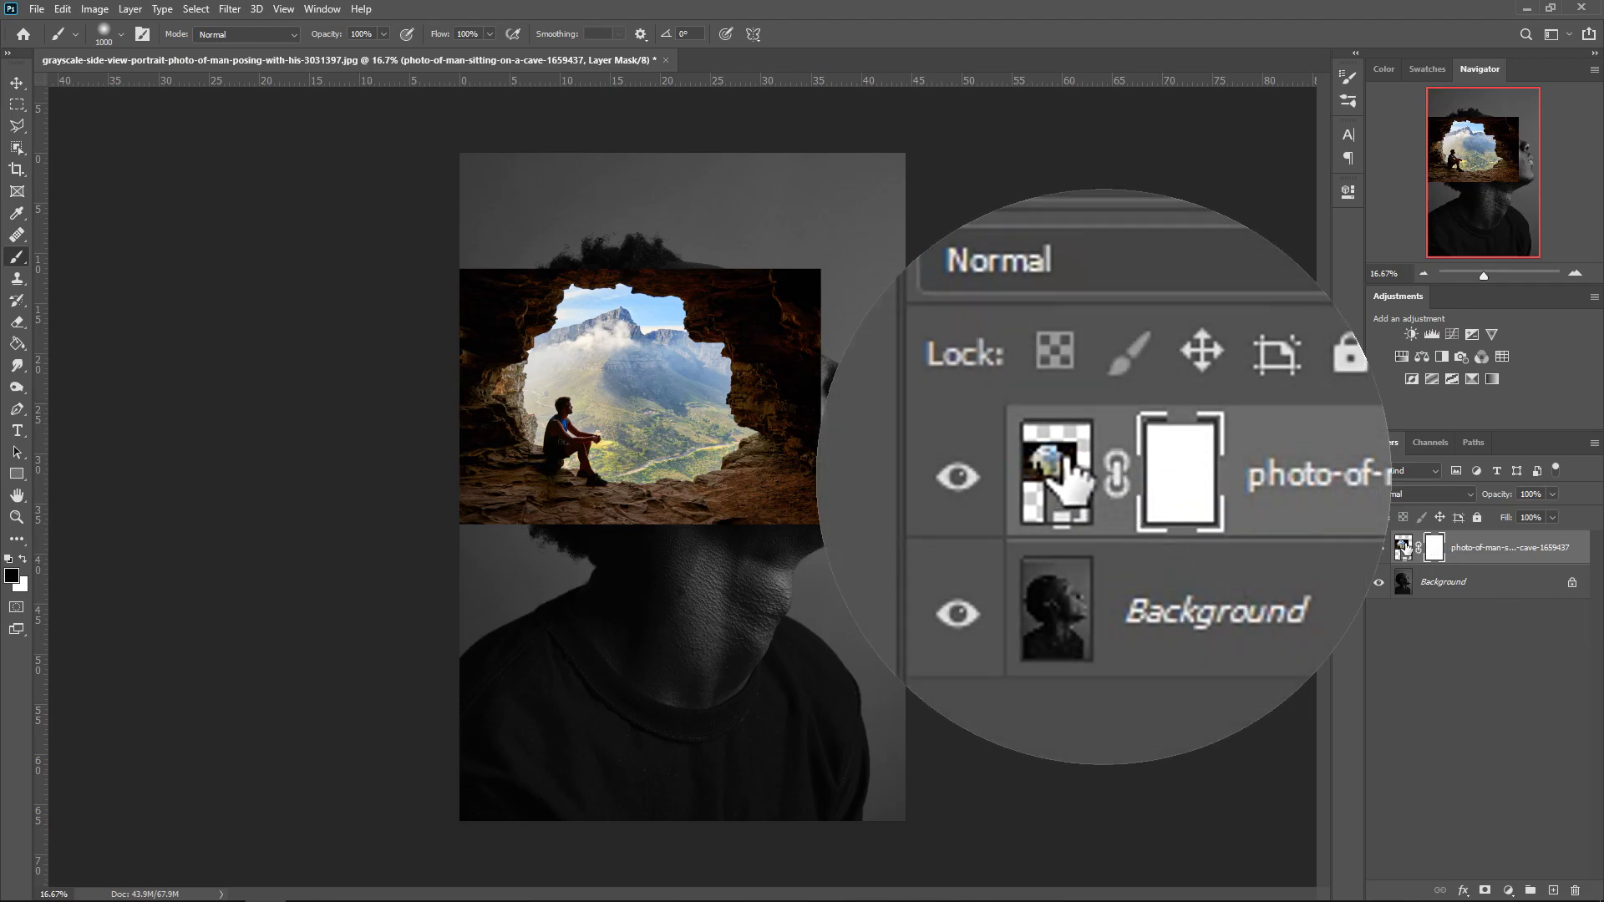
left_click(1404, 546)
left_click(1433, 548)
left_click(1404, 547)
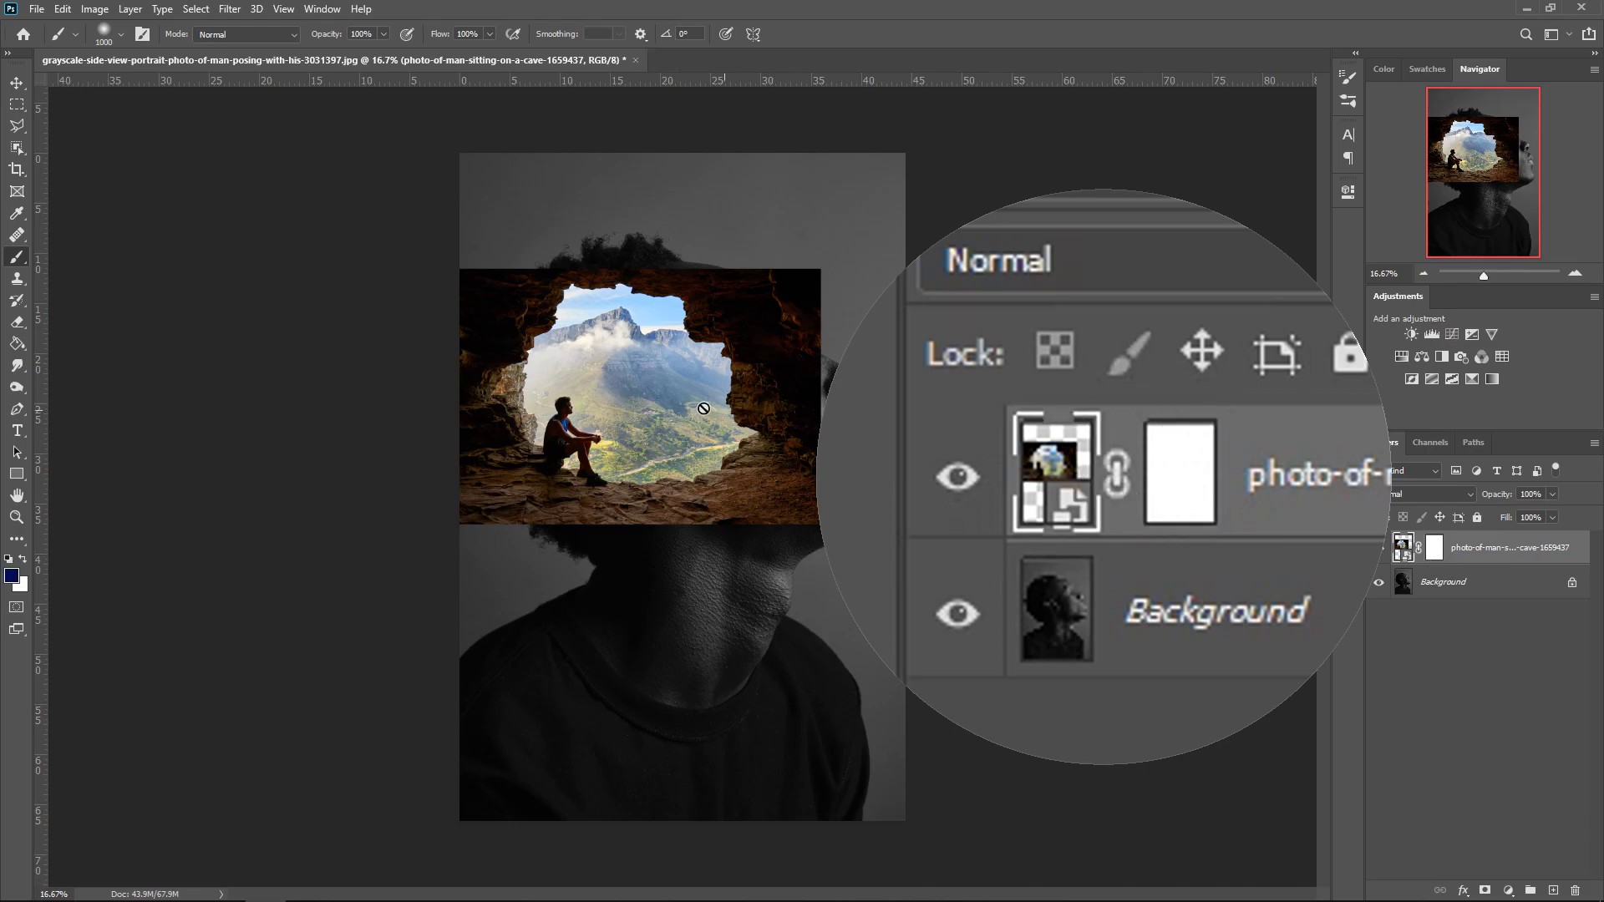
left_click(1434, 548)
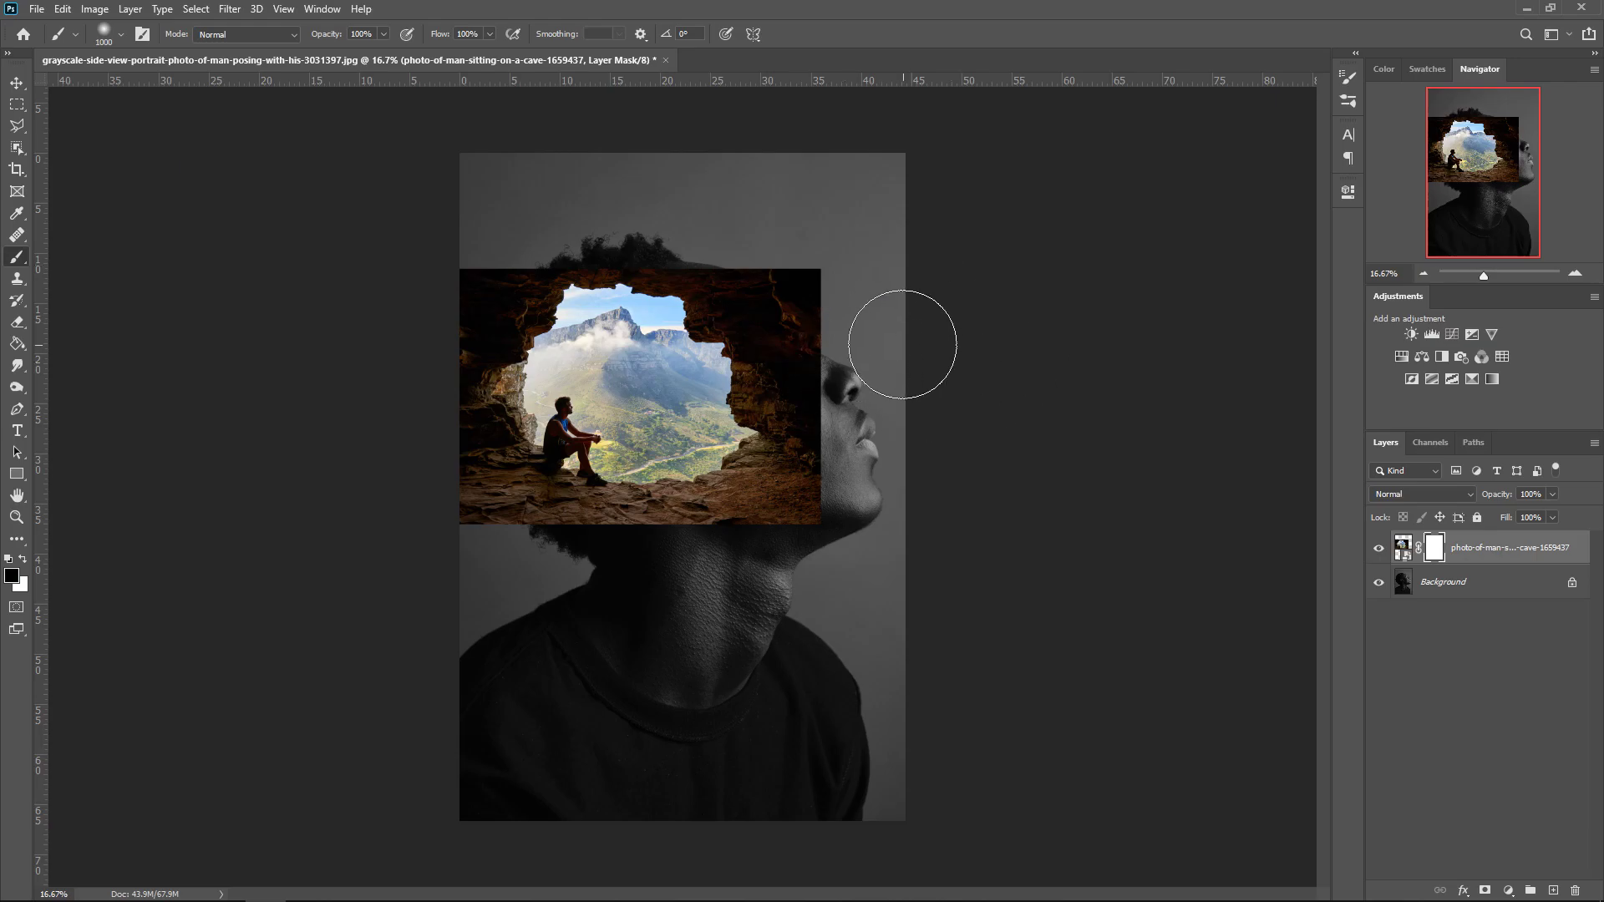
Mask out the cave's top-right corner over the face, forehead and eye with a 700 px brush
mouse_move(826, 269)
left_mouse_down()
mouse_move(843, 315)
mouse_move(811, 250)
mouse_move(858, 367)
mouse_move(856, 317)
mouse_move(887, 452)
mouse_move(865, 350)
mouse_move(873, 491)
mouse_move(879, 409)
mouse_move(873, 480)
mouse_move(853, 323)
mouse_move(811, 257)
mouse_move(748, 210)
left_mouse_up()
key("bracketleft")
key("bracketleft")
key("bracketleft")
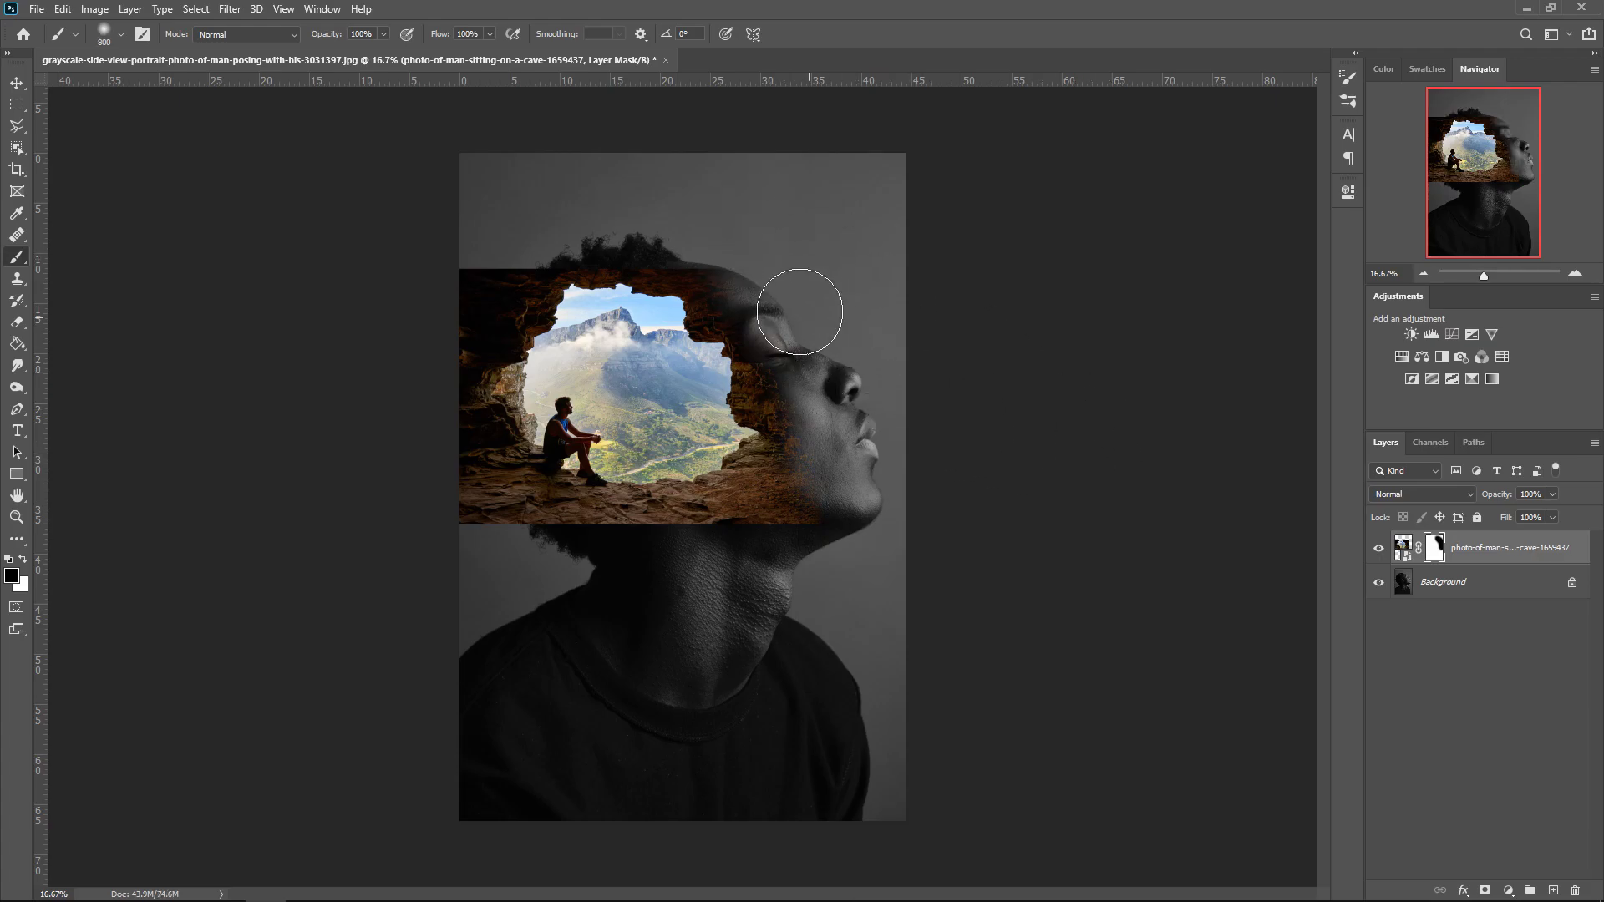
mouse_move(752, 279)
left_mouse_down()
mouse_move(741, 268)
mouse_move(762, 287)
left_mouse_up()
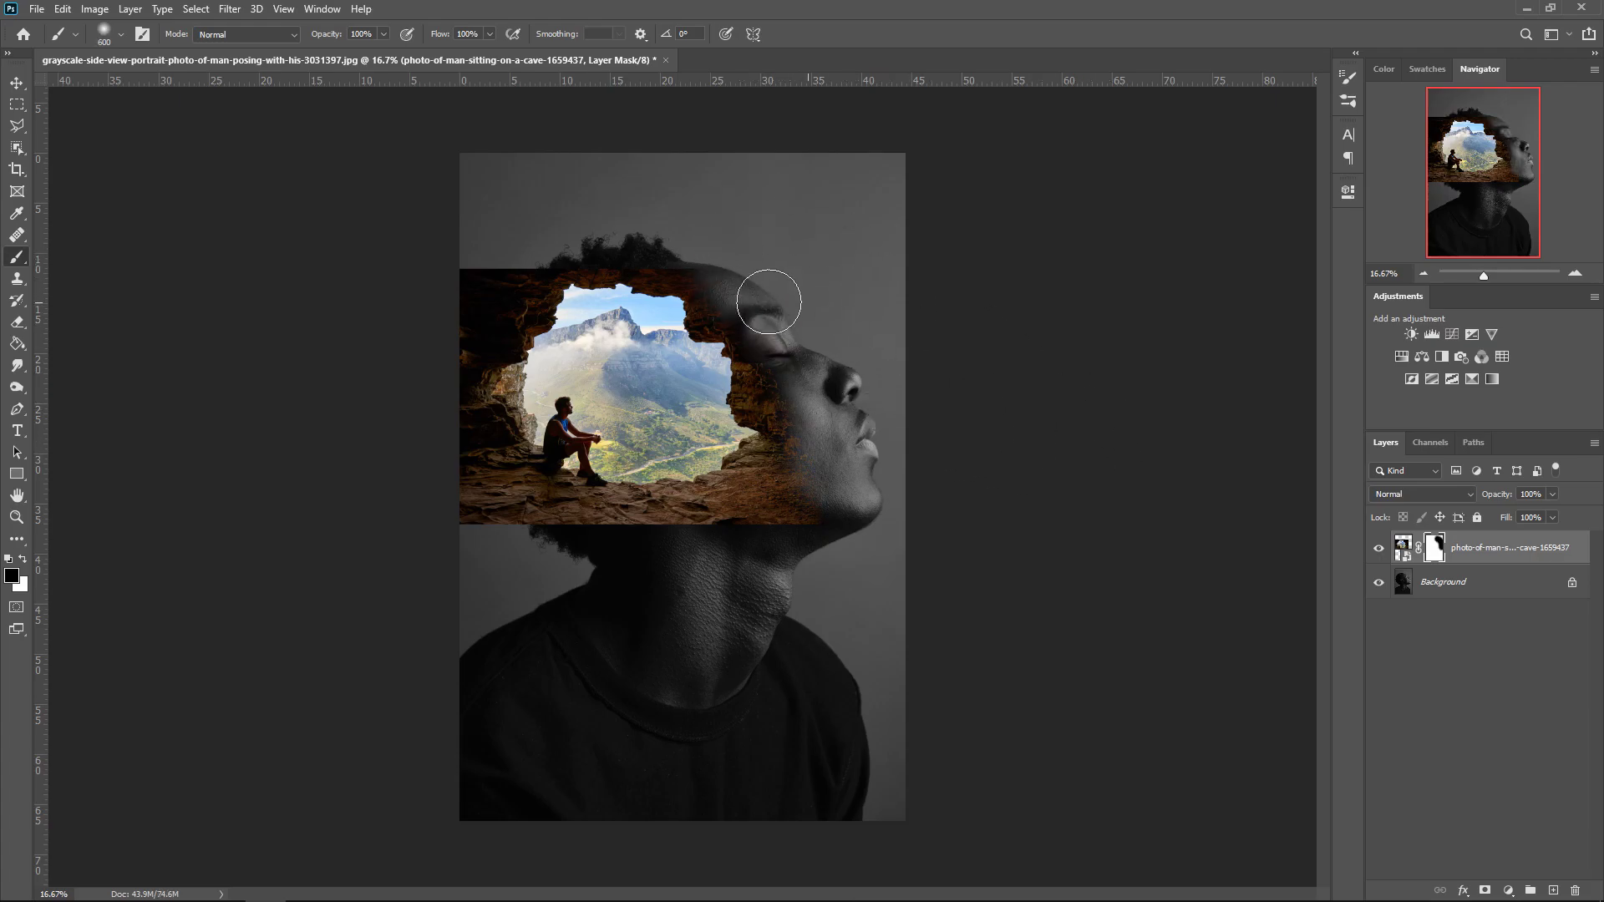
key("bracketleft")
key("bracketright")
Mask the cave rock along its right edge over cheek and chin, and its left and lower edges
mouse_move(820, 385)
left_mouse_down()
mouse_move(839, 417)
mouse_move(838, 510)
mouse_move(812, 489)
mouse_move(759, 529)
left_mouse_up()
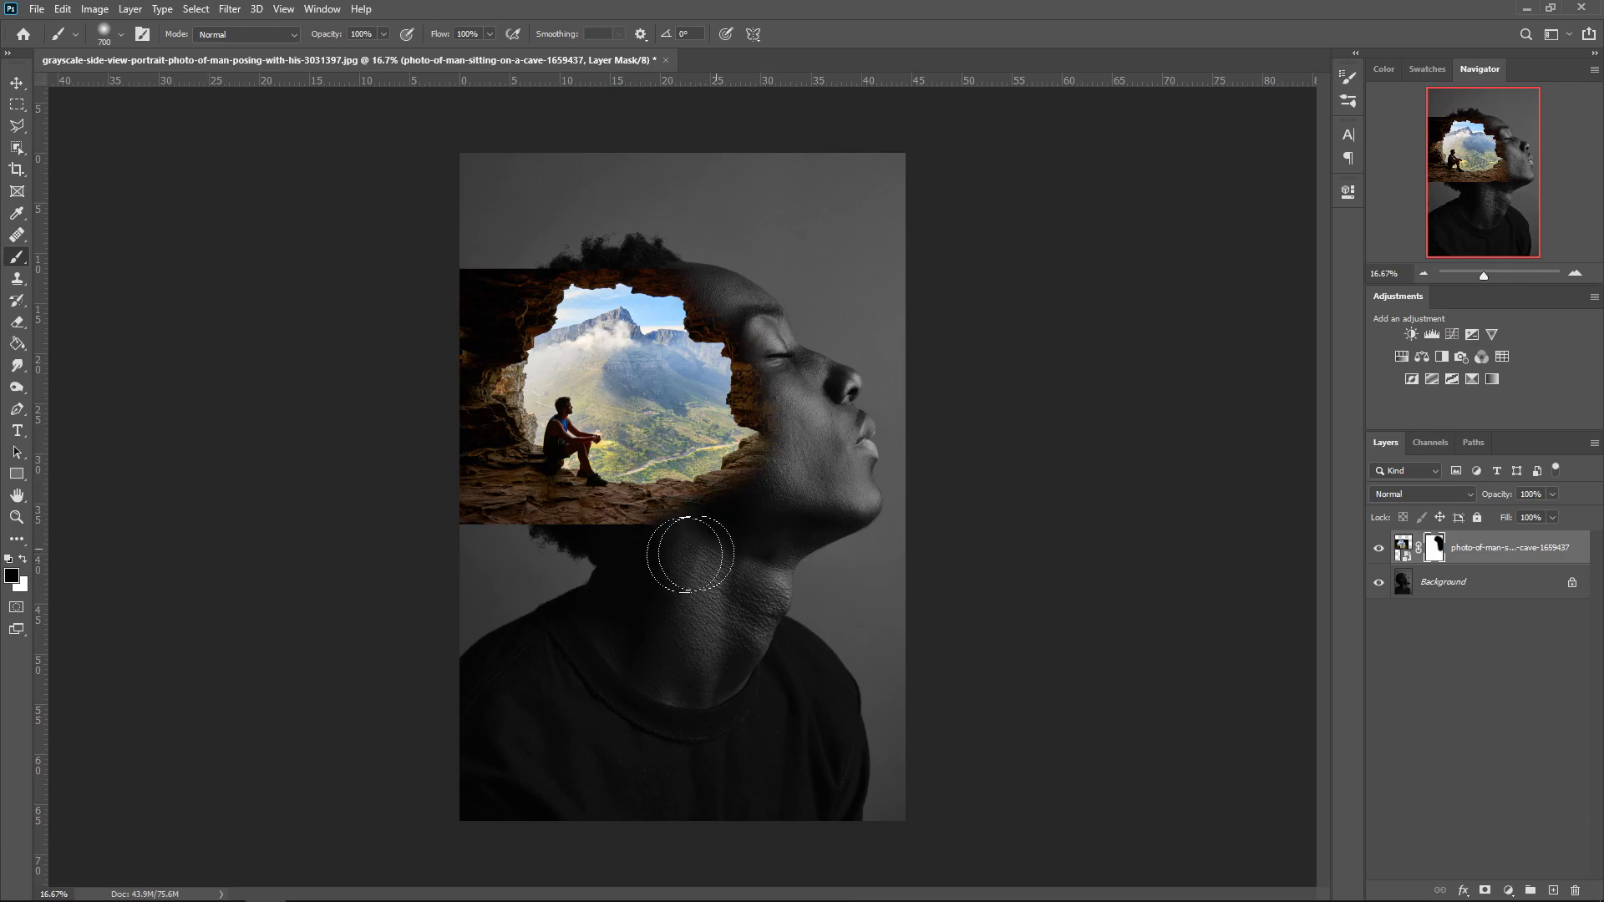
mouse_move(619, 550)
left_mouse_down()
mouse_move(505, 543)
mouse_move(445, 509)
mouse_move(436, 304)
mouse_move(514, 247)
mouse_move(443, 365)
mouse_move(469, 487)
mouse_move(523, 535)
mouse_move(450, 397)
mouse_move(513, 242)
mouse_move(616, 233)
left_mouse_up()
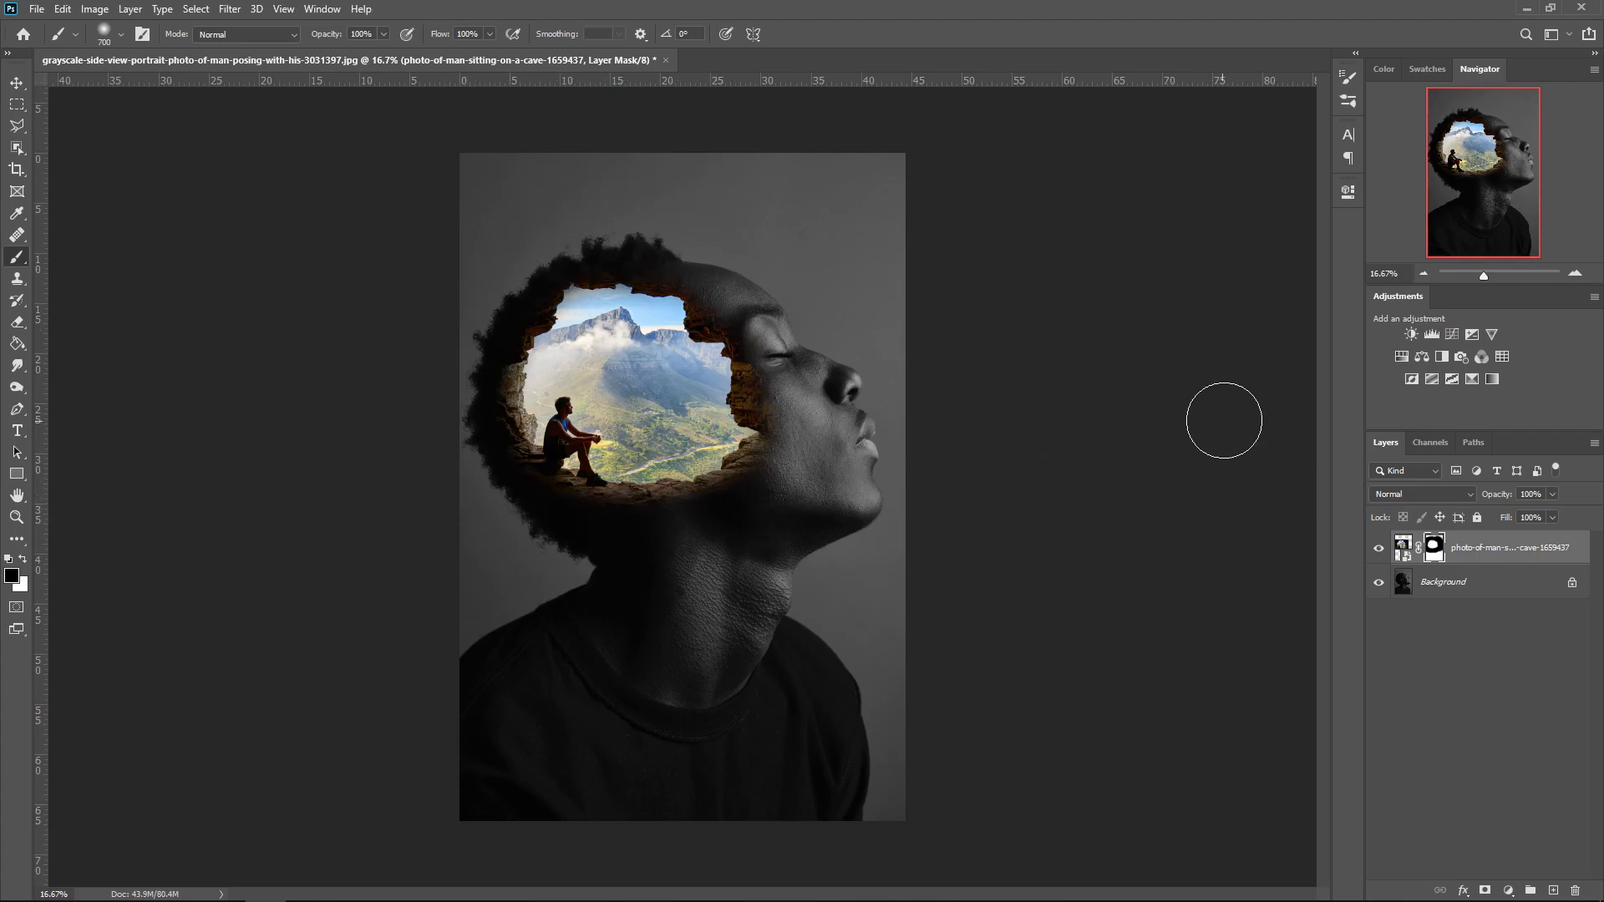
key("bracketleft")
key("ctrl+2")
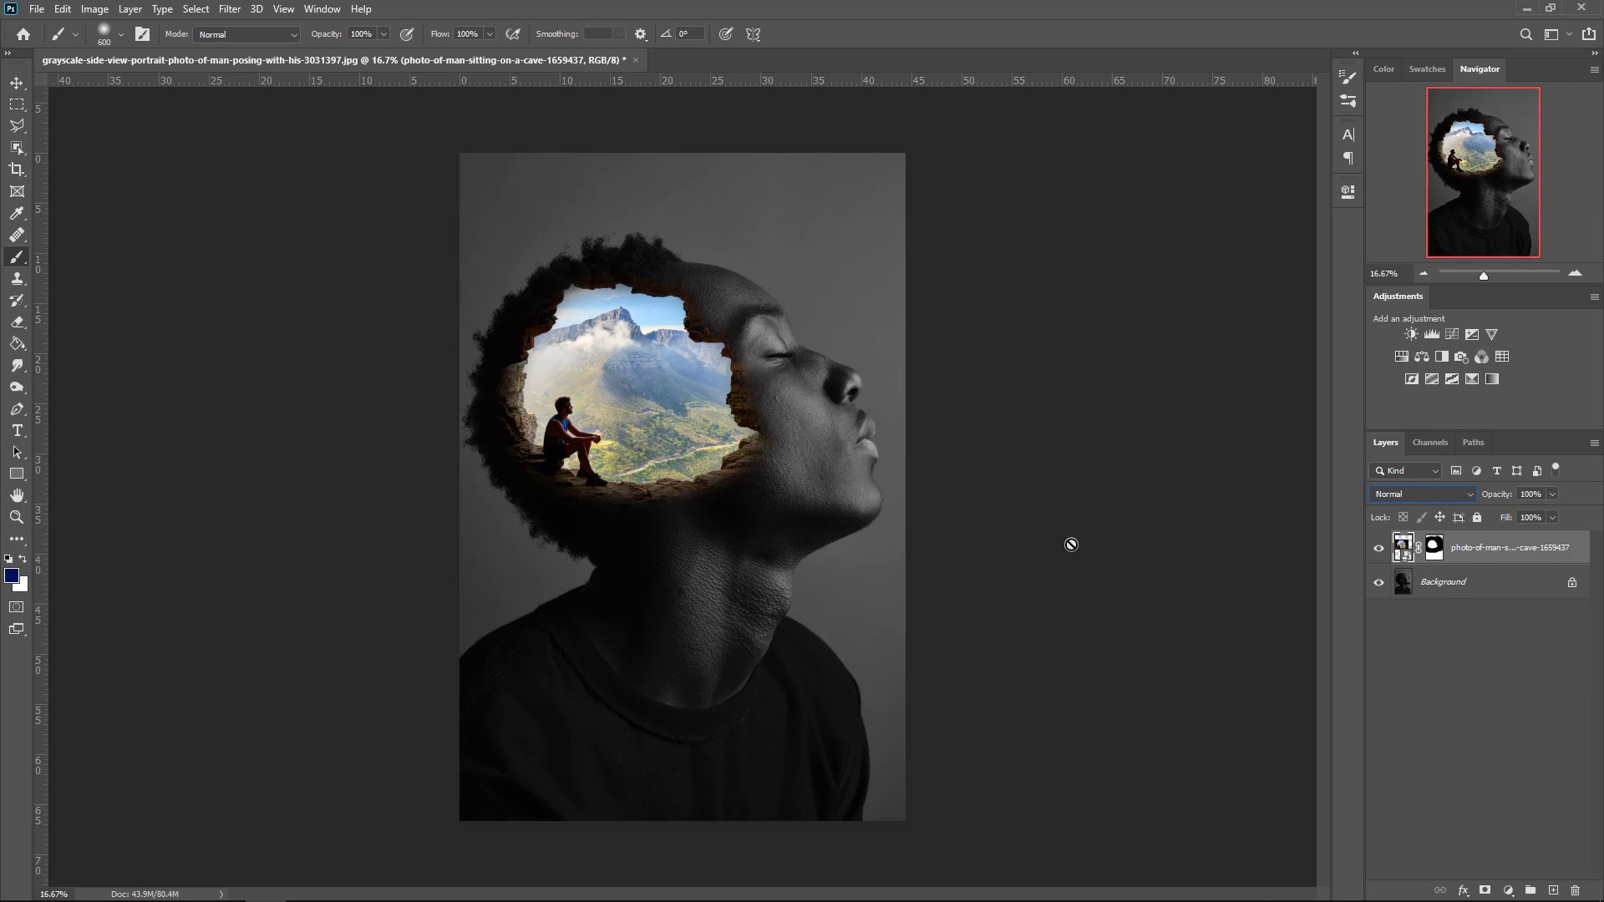
Set the cave layer to Screen blend mode and add a white mask to the portrait layer
left_click(1410, 486)
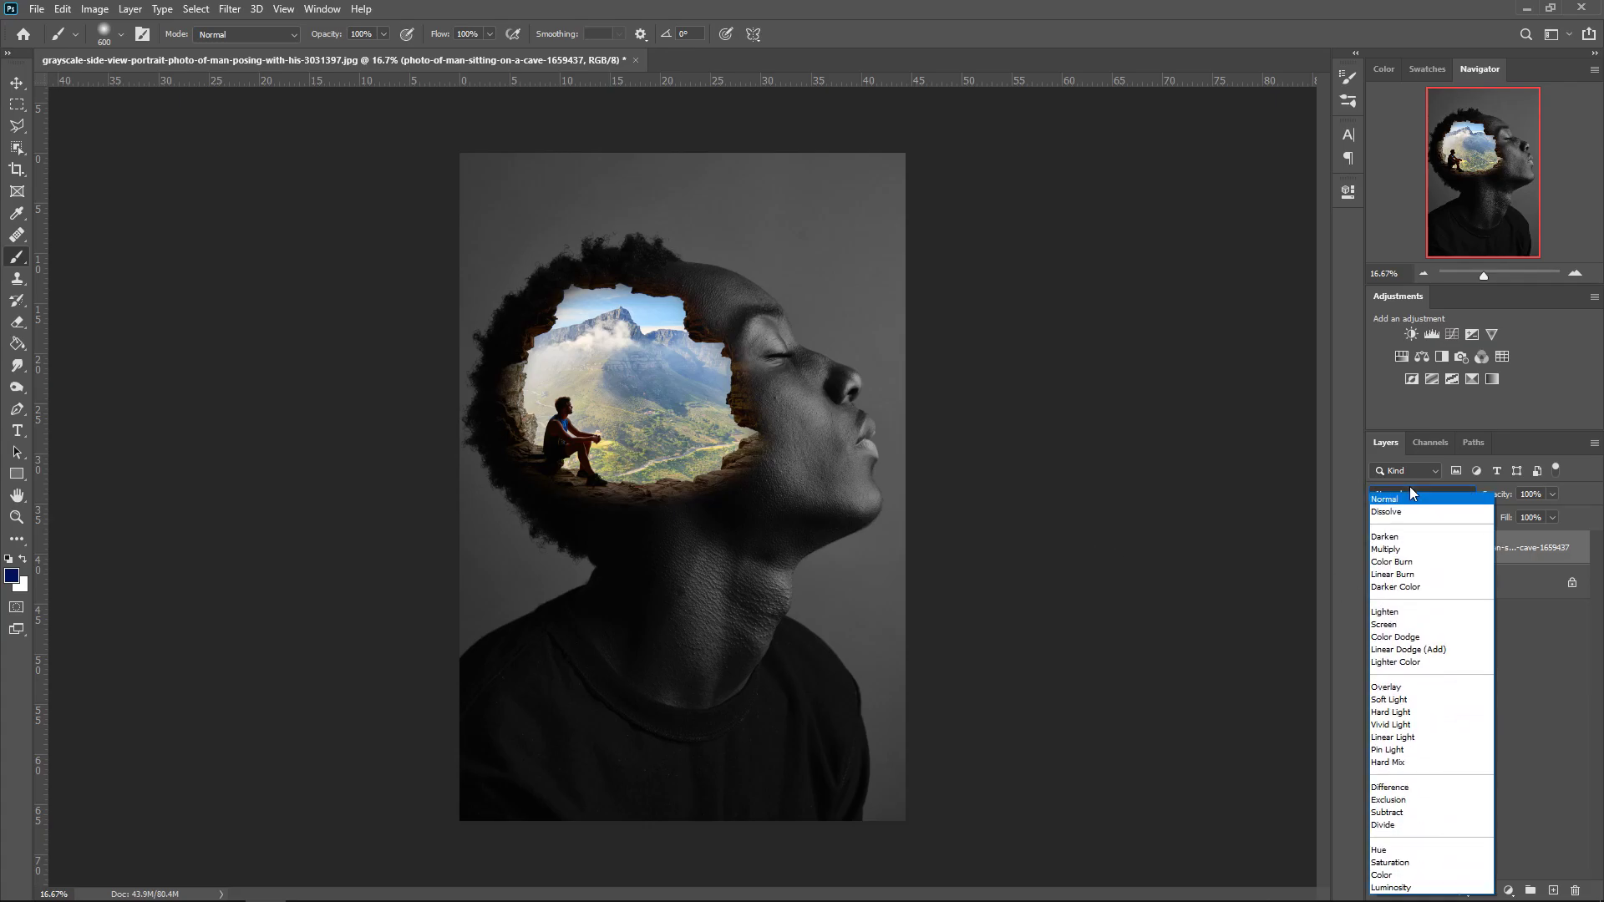
left_click(1395, 627)
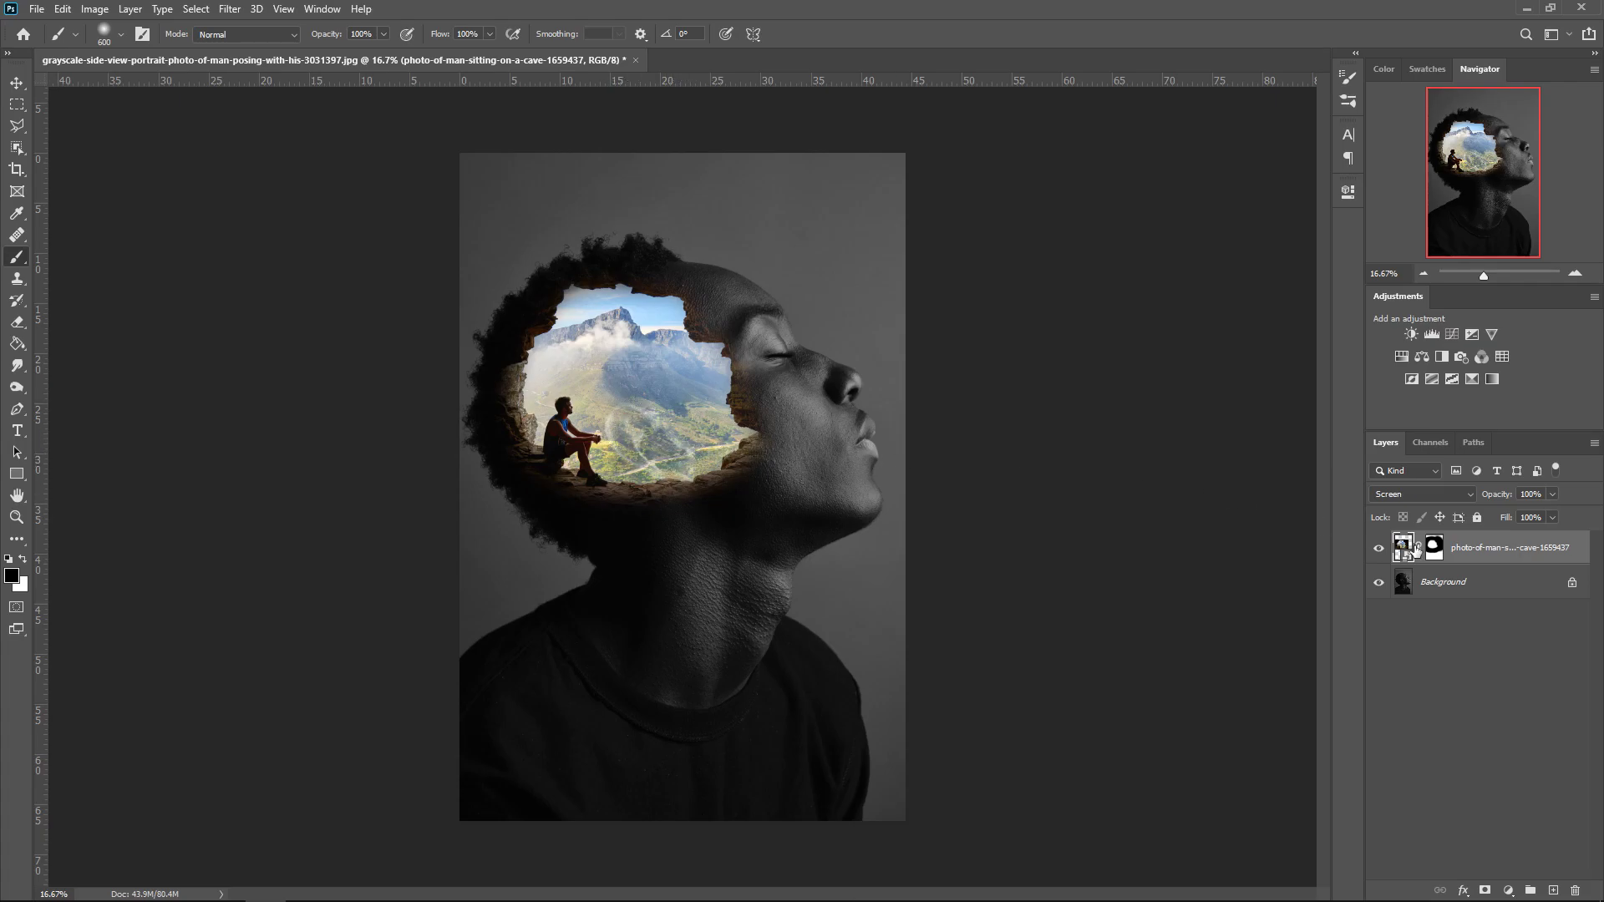
left_click(1458, 586)
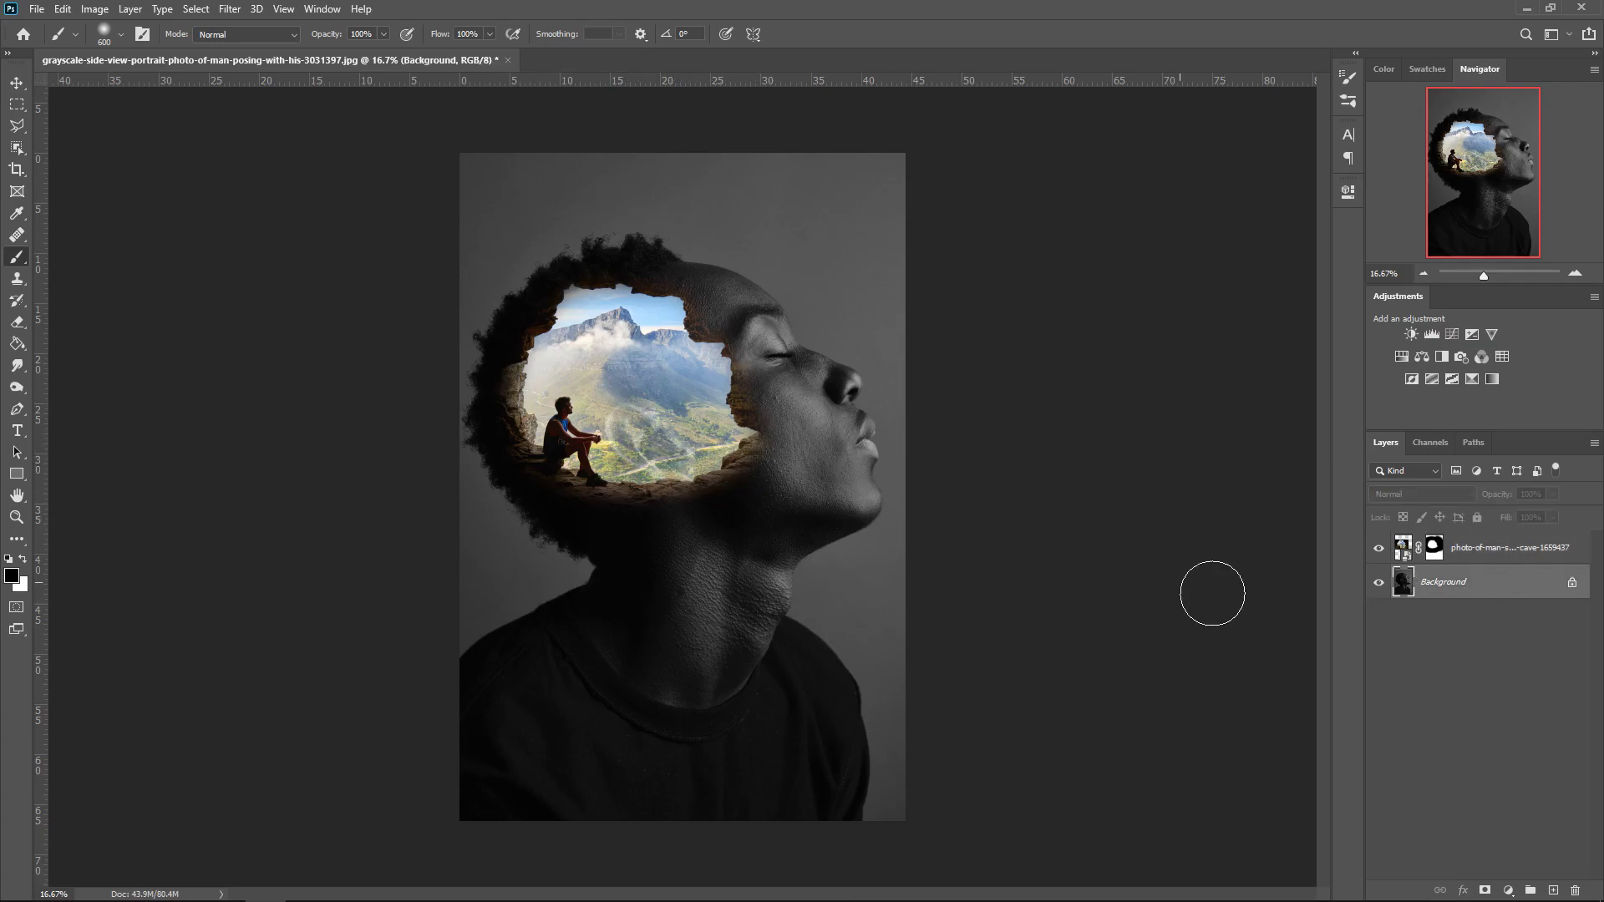
left_click(1484, 890)
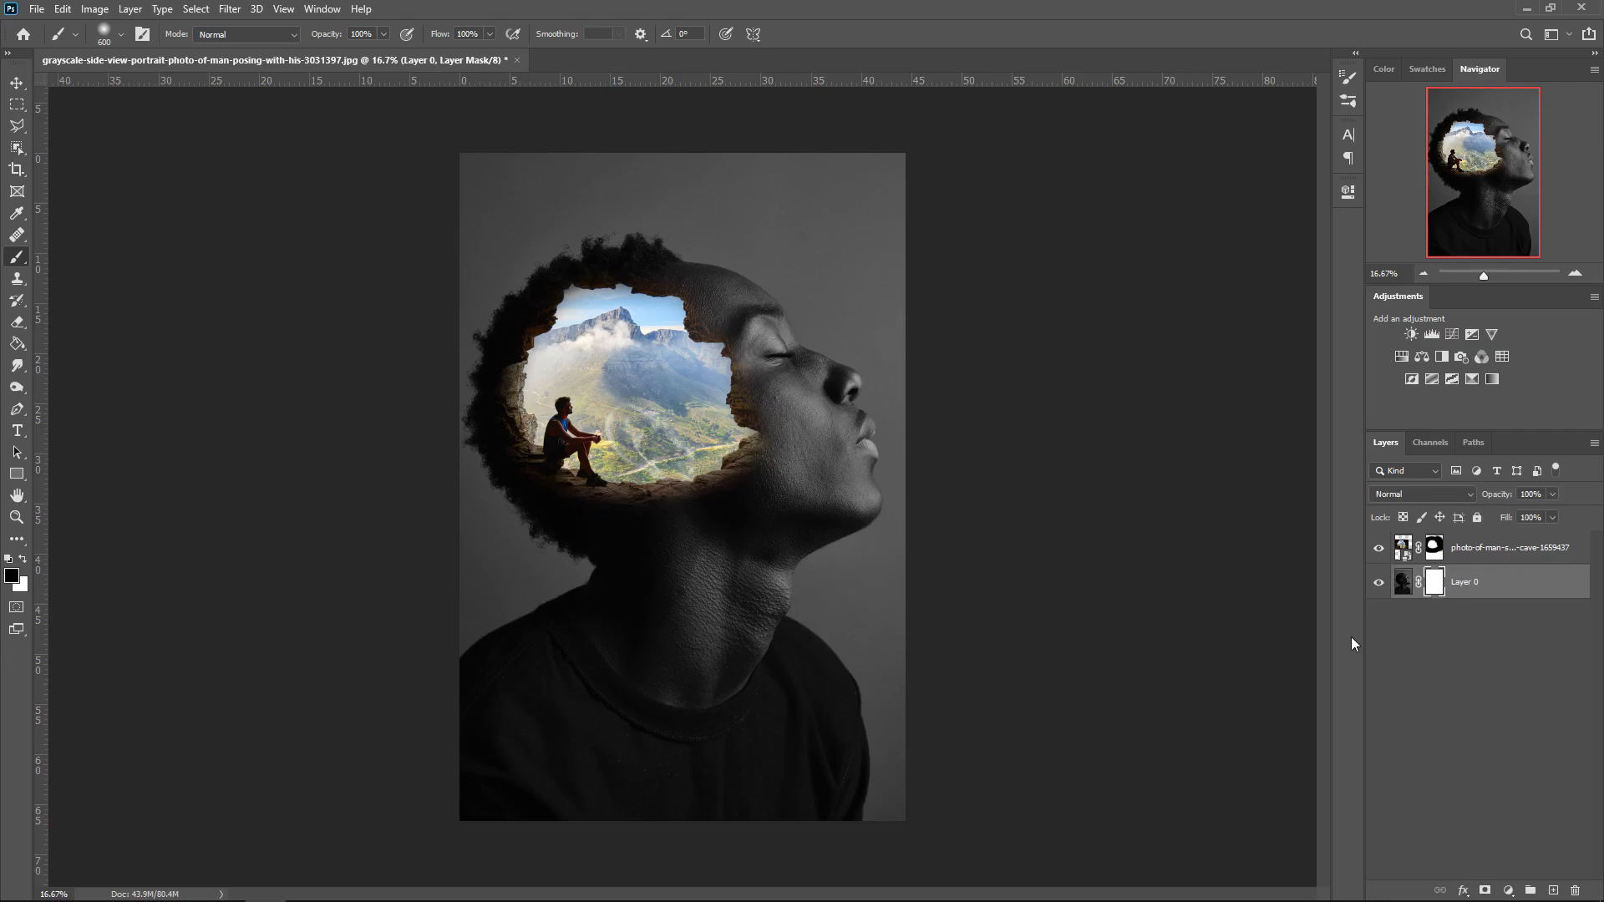
Add a black Solid Color fill layer and move Color Fill 1 beneath Layer 0
left_click(1507, 892)
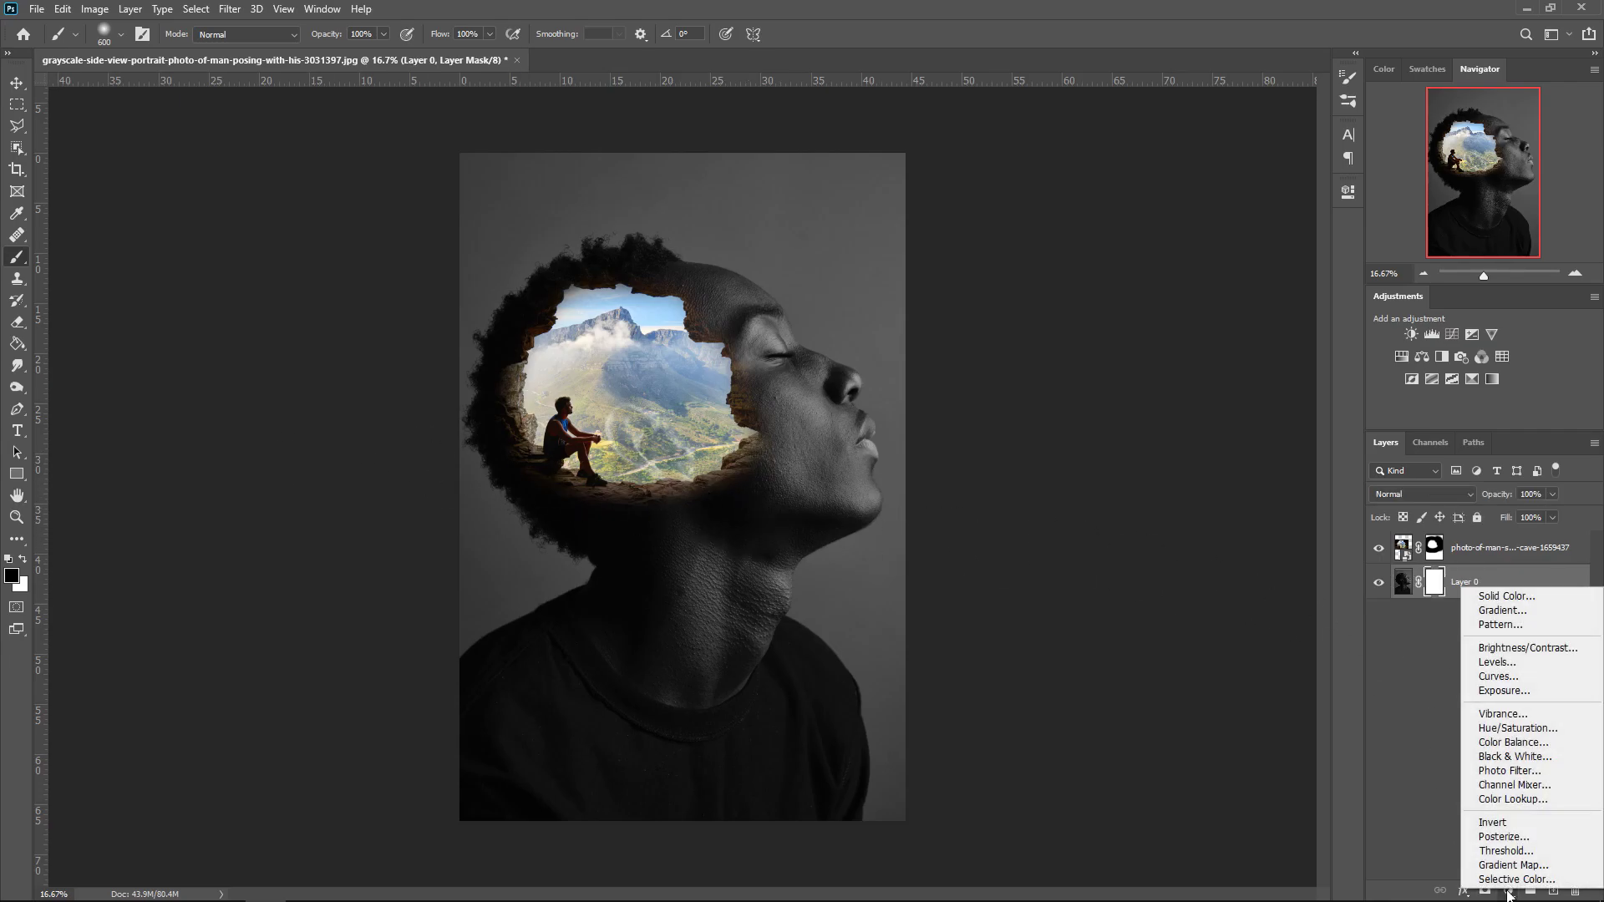
left_click(1533, 598)
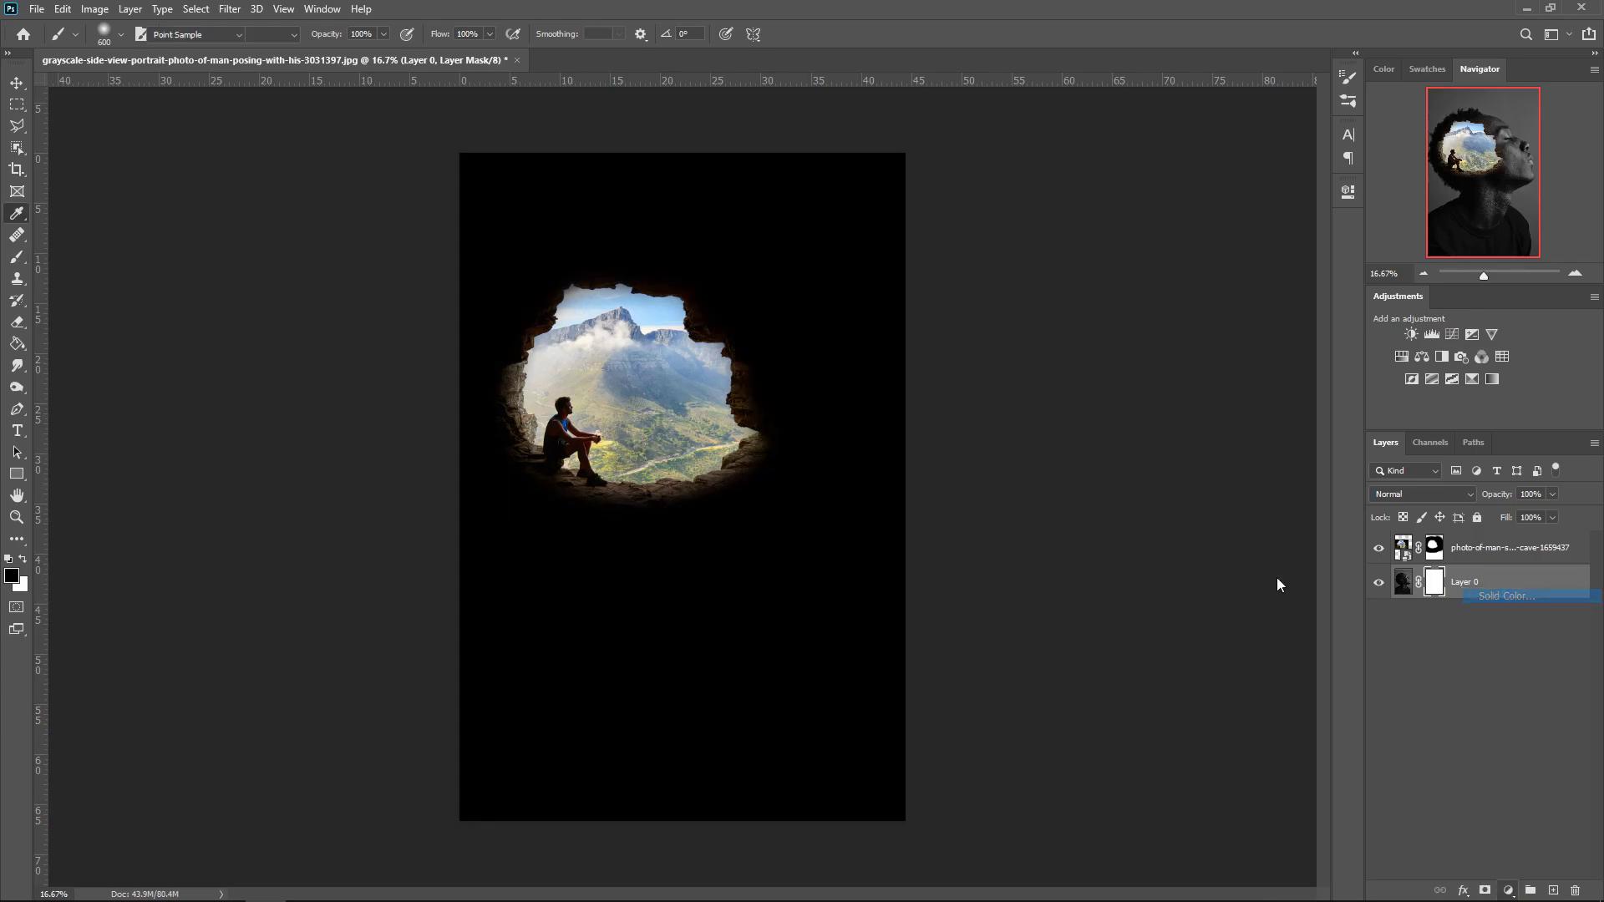
left_click(1203, 222)
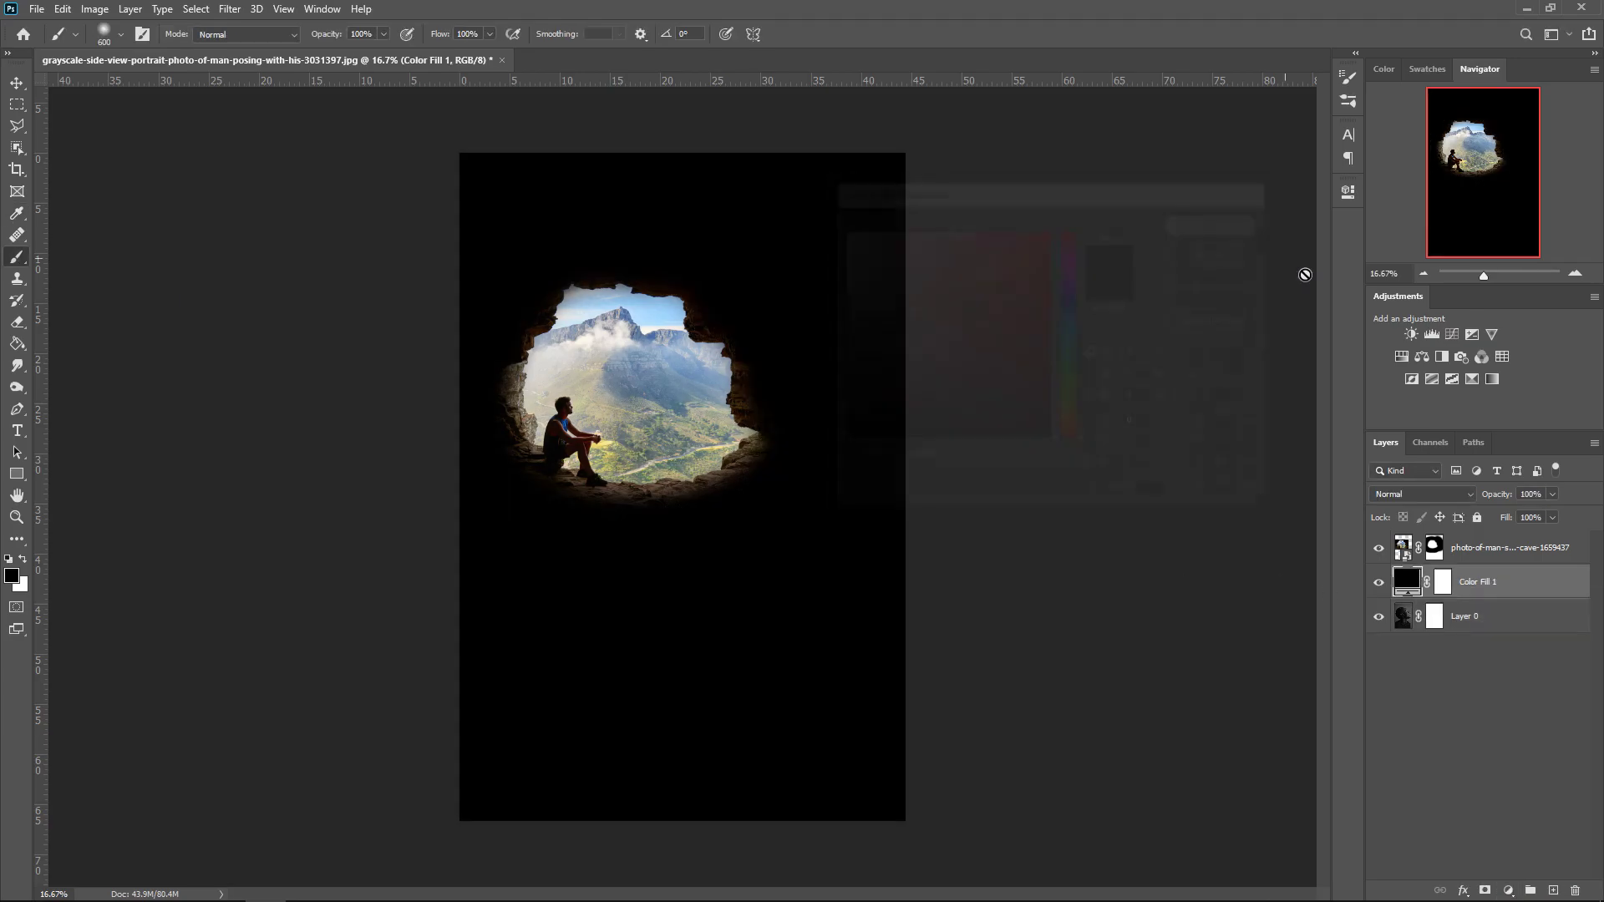
left_click_drag(1509, 591, 1425, 651)
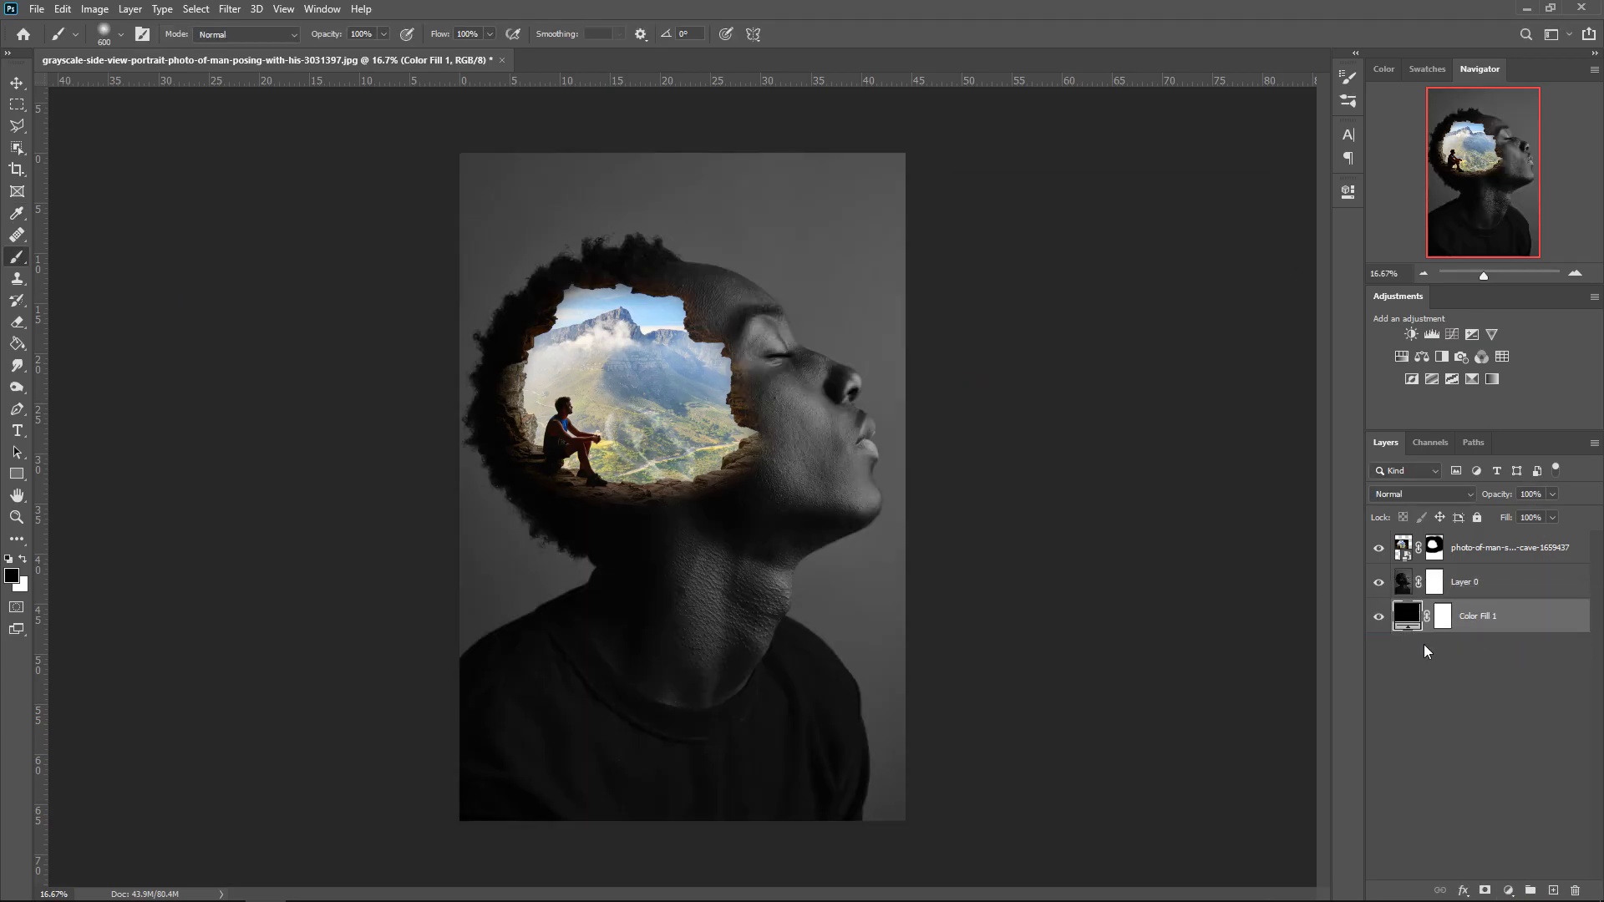
Paint black on Layer 0's mask to hide the portrait beneath the landscape opening
left_click(1402, 583)
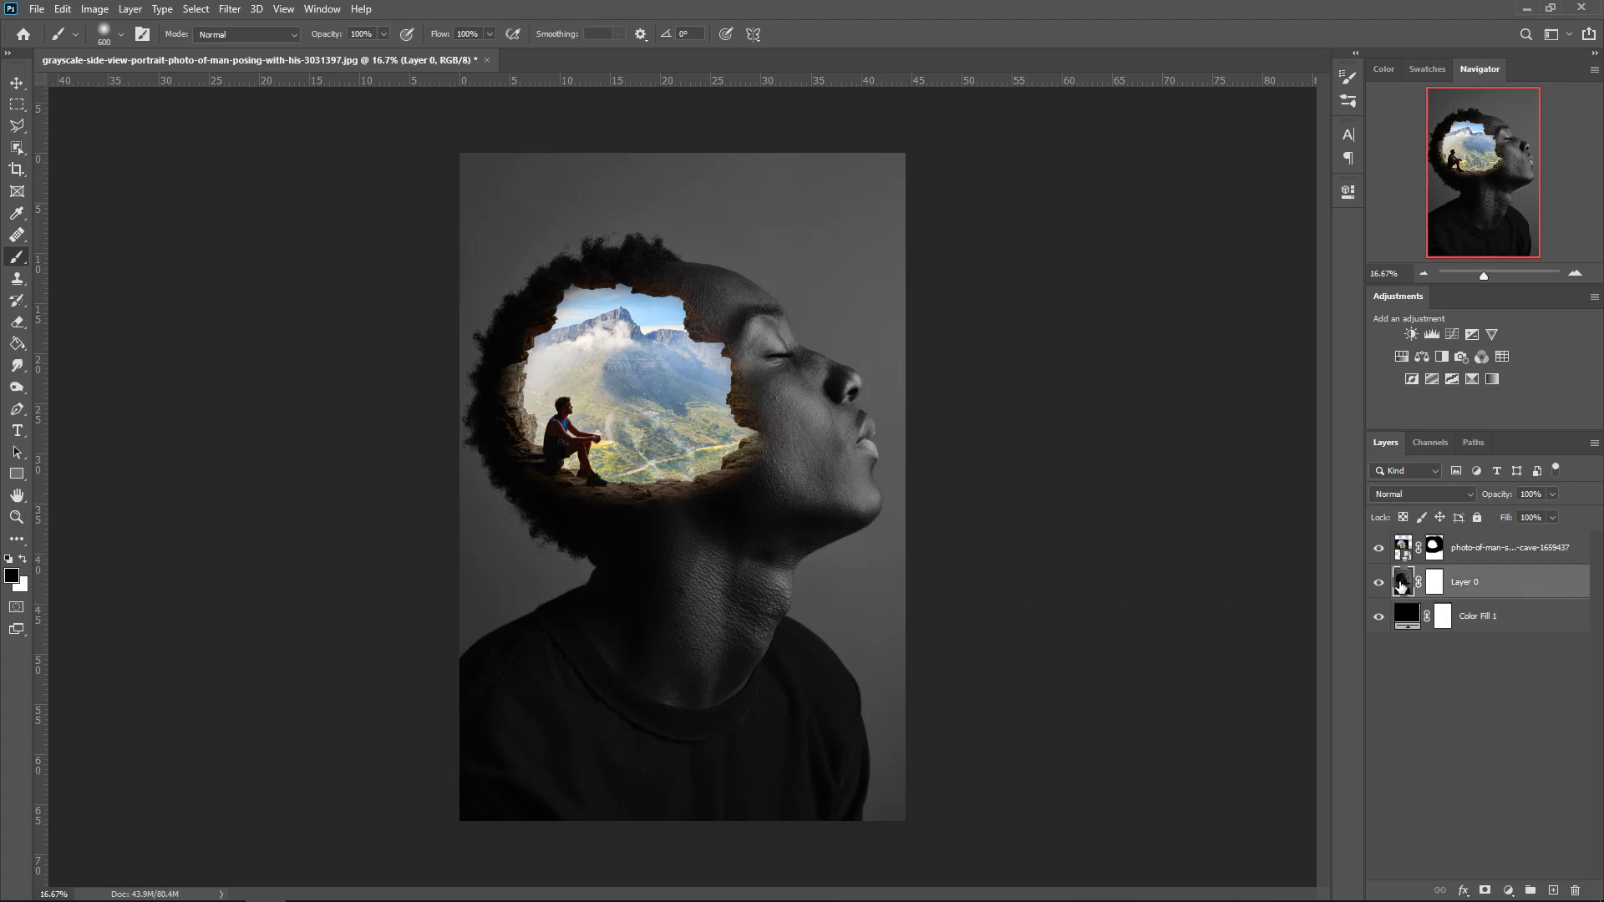
left_click(1437, 583)
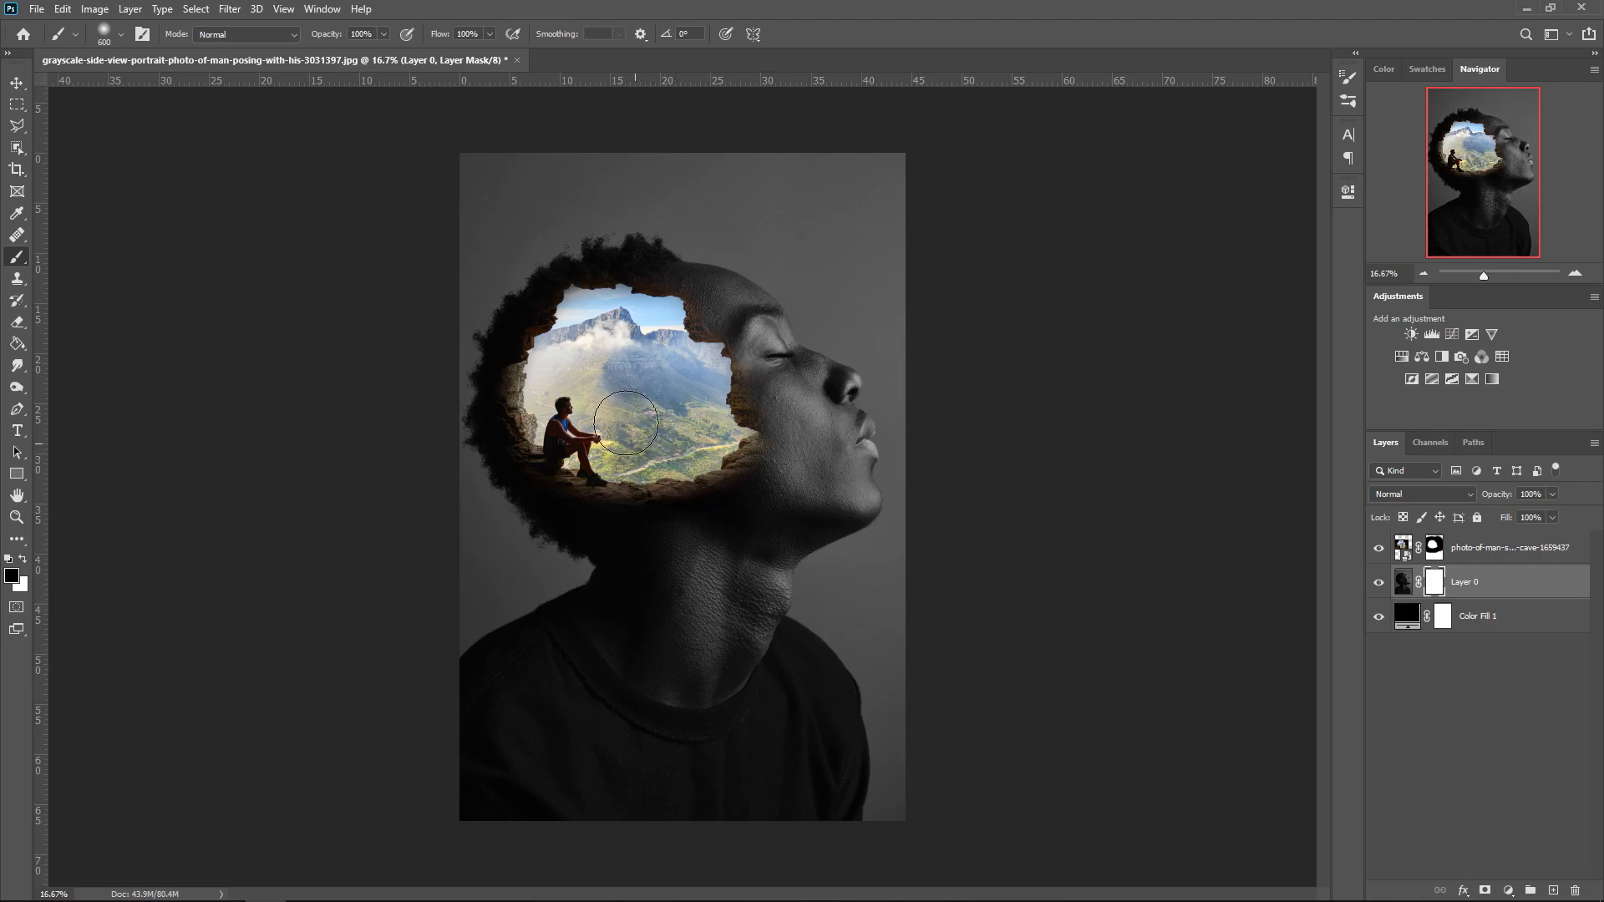
left_click_drag(626, 423, 693, 443)
Select the cave layer and reduce the brush size to 300 px
left_click(1371, 557)
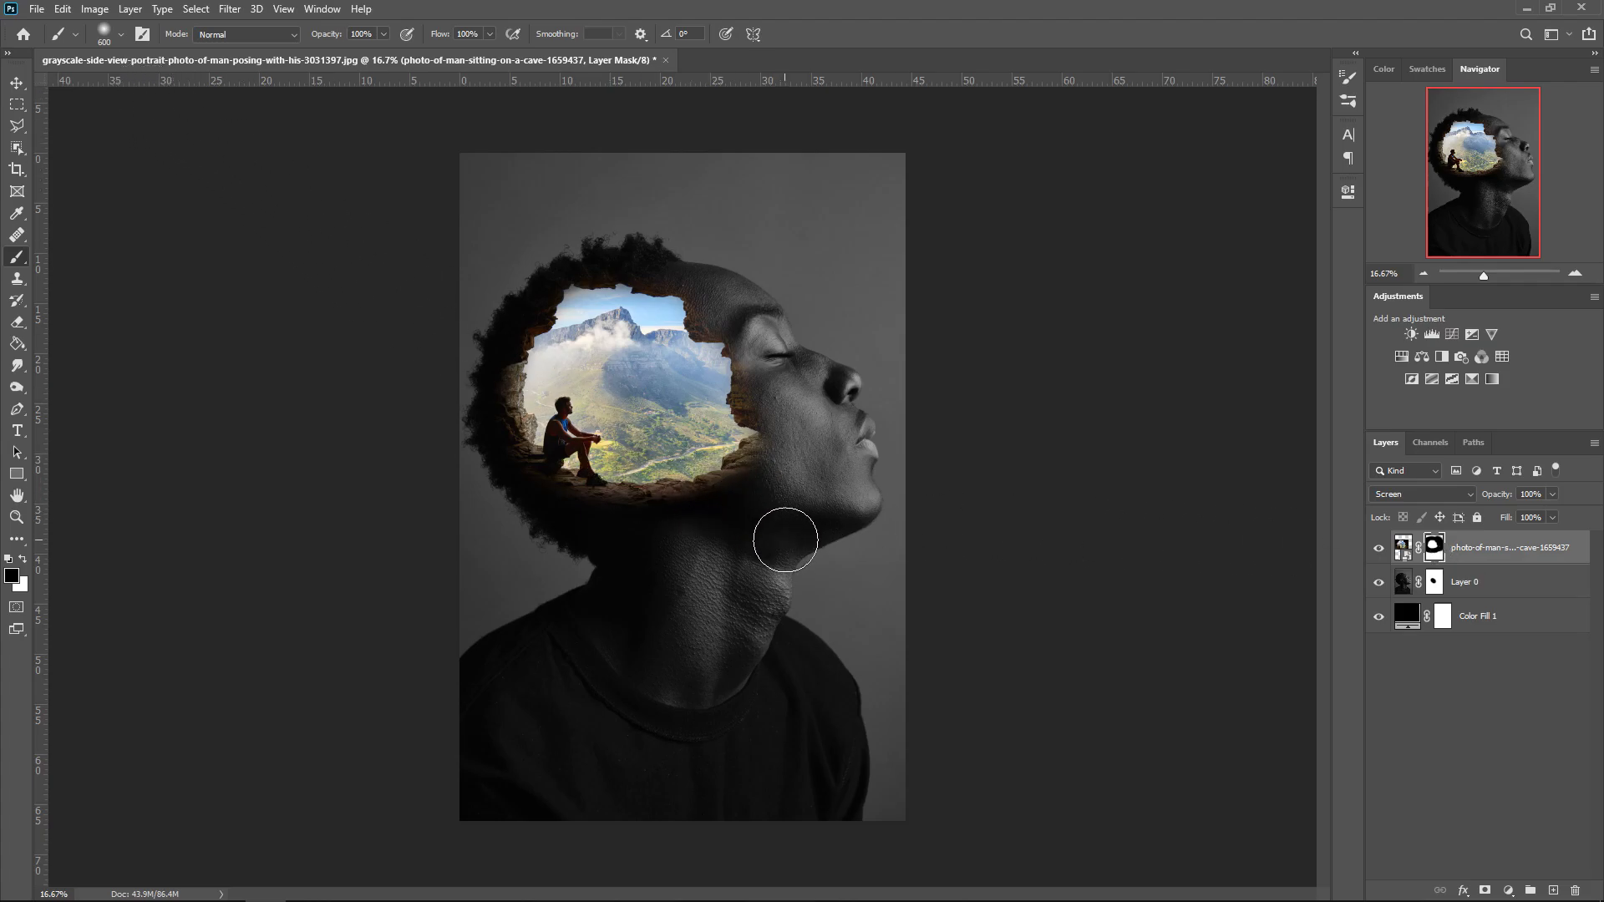
scroll(691, 510, "up", 5)
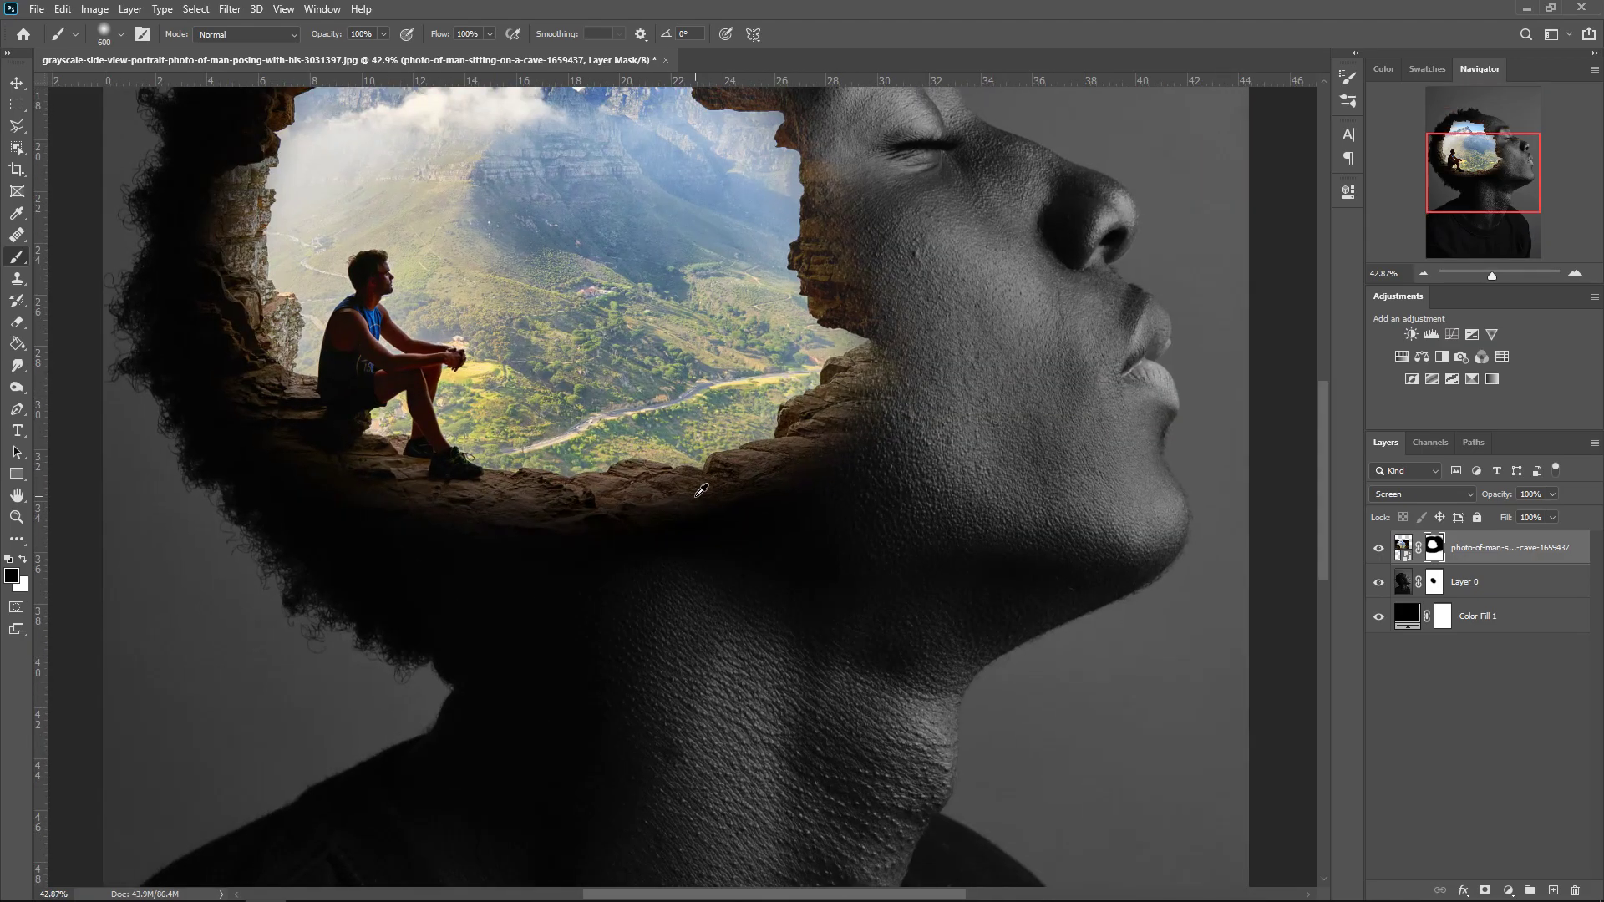
key("bracketleft")
key("bracketleft")
key("bracketleft")
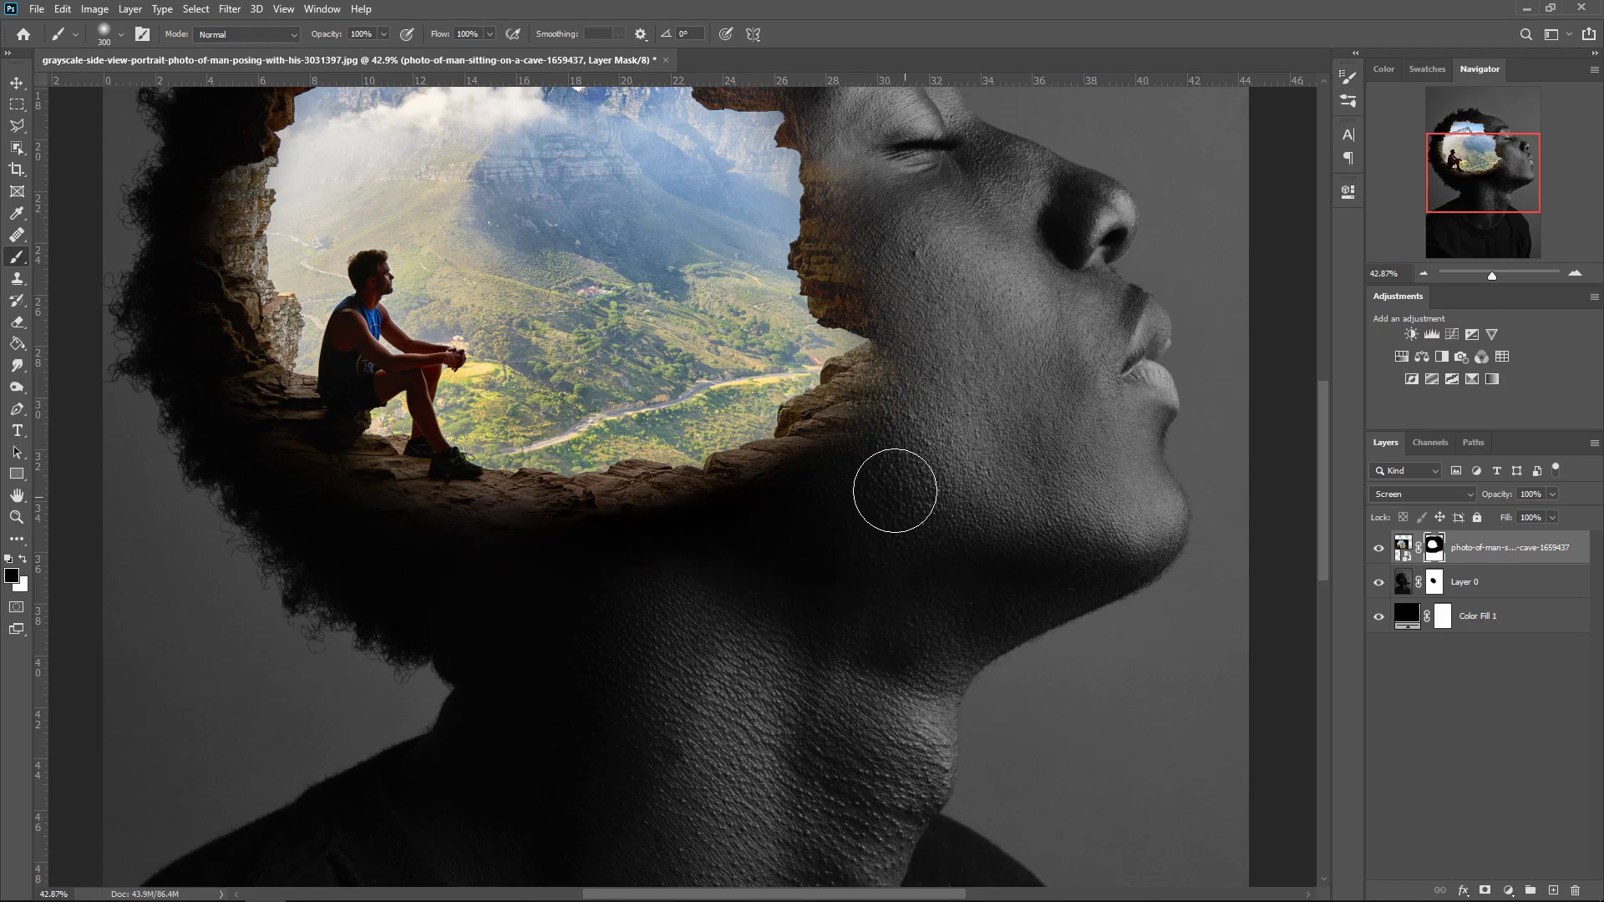
left_click(1434, 582)
left_click(1434, 582, "shift")
left_click(1434, 584, "shift")
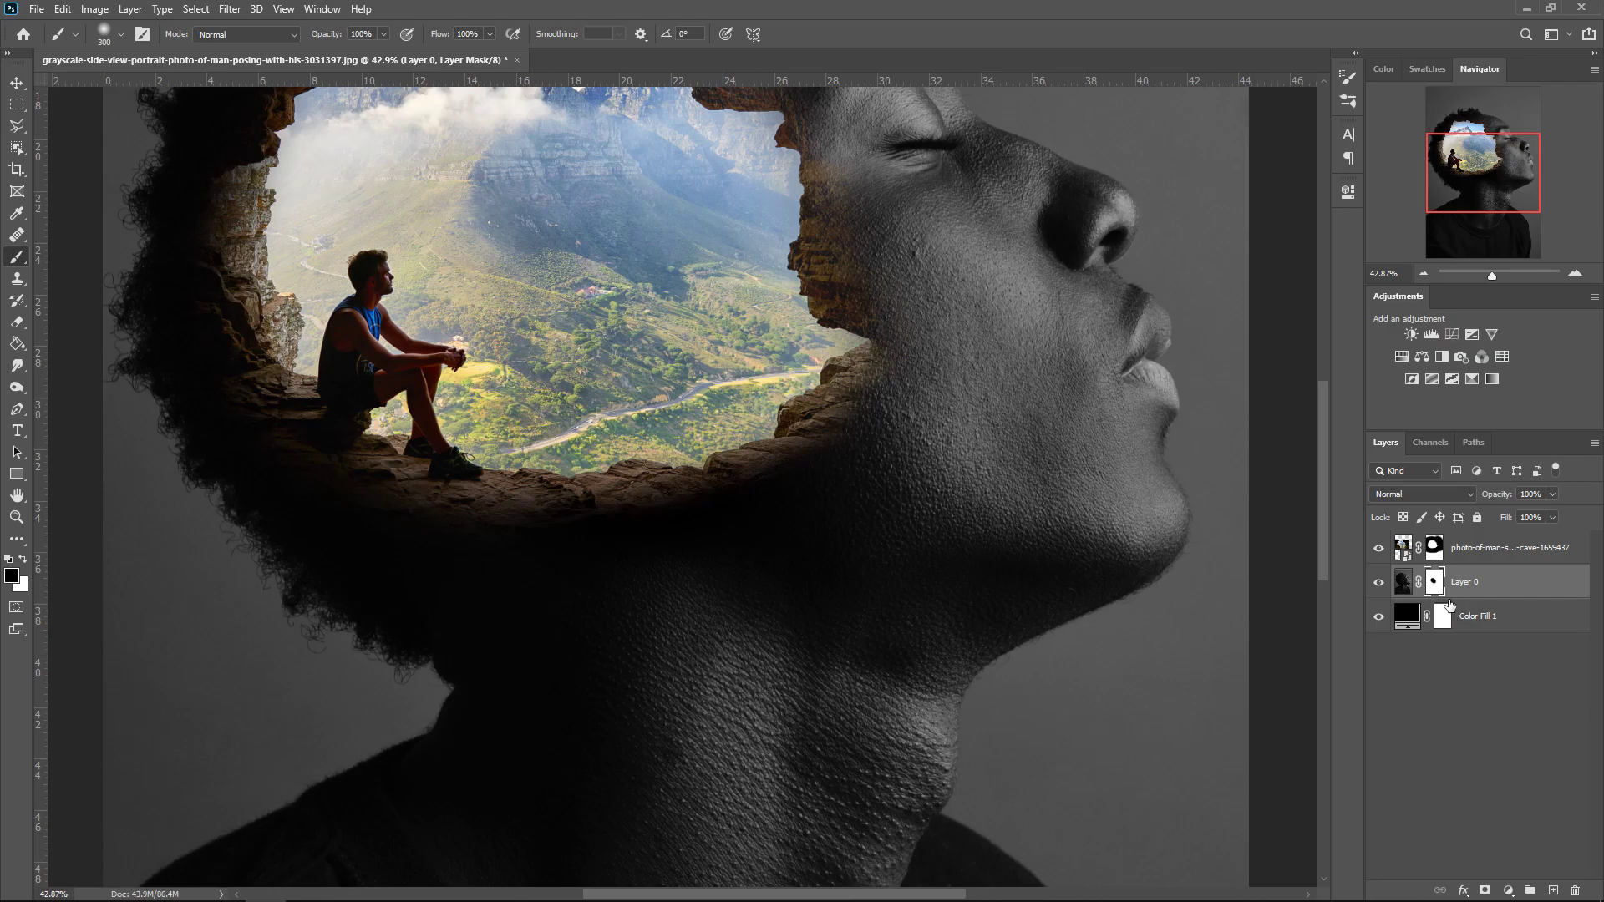
left_click(1434, 585, "shift")
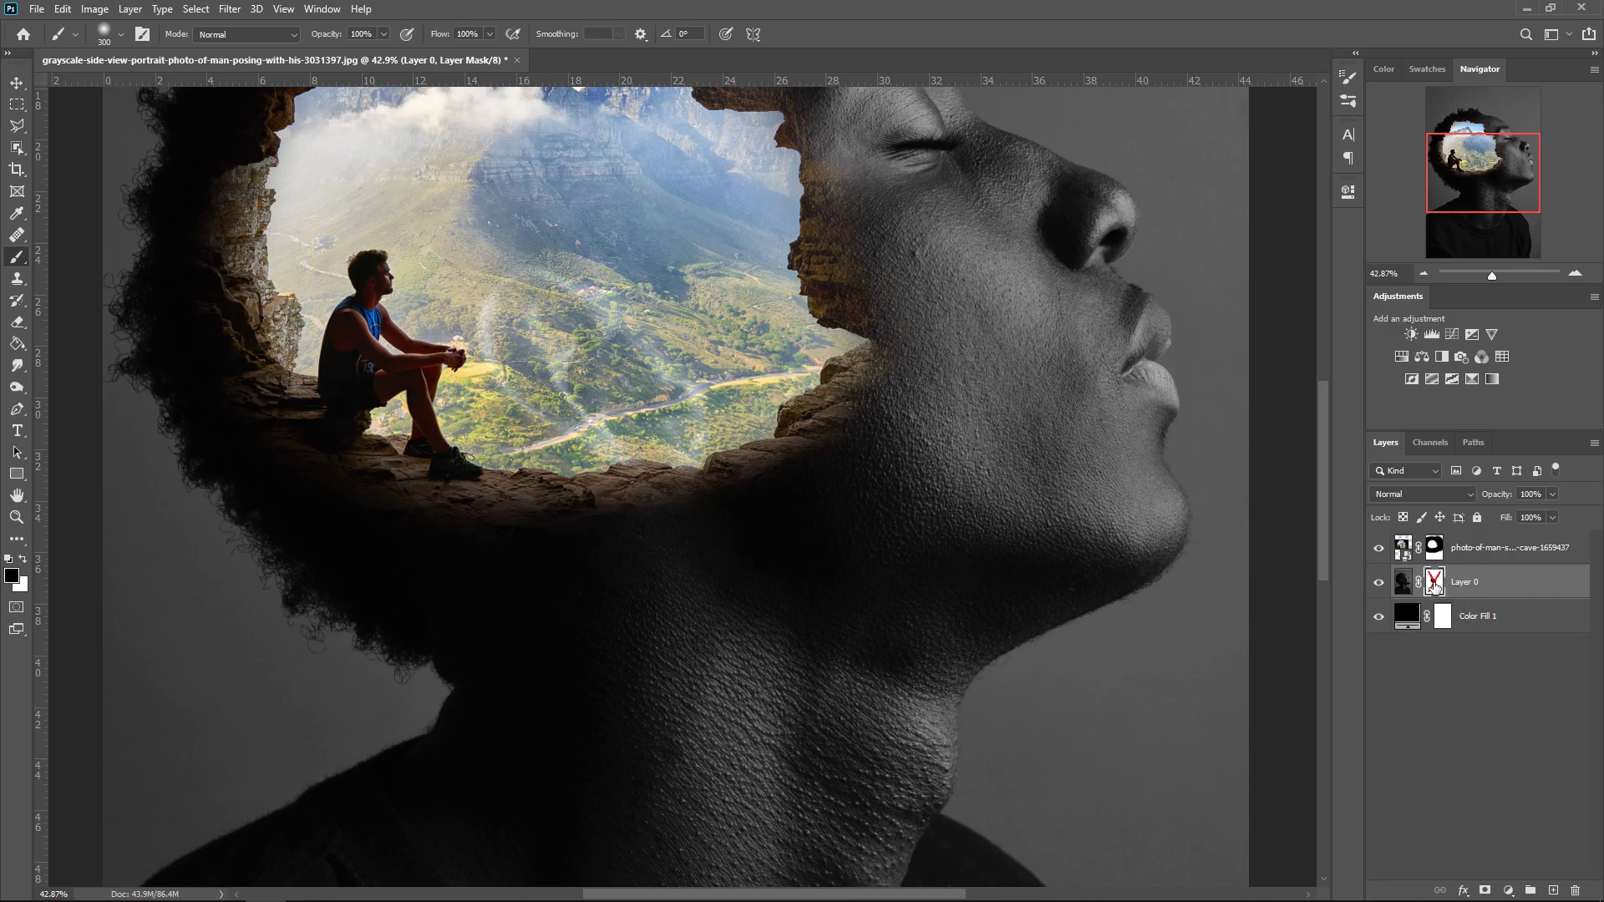
left_click(1434, 585, "shift")
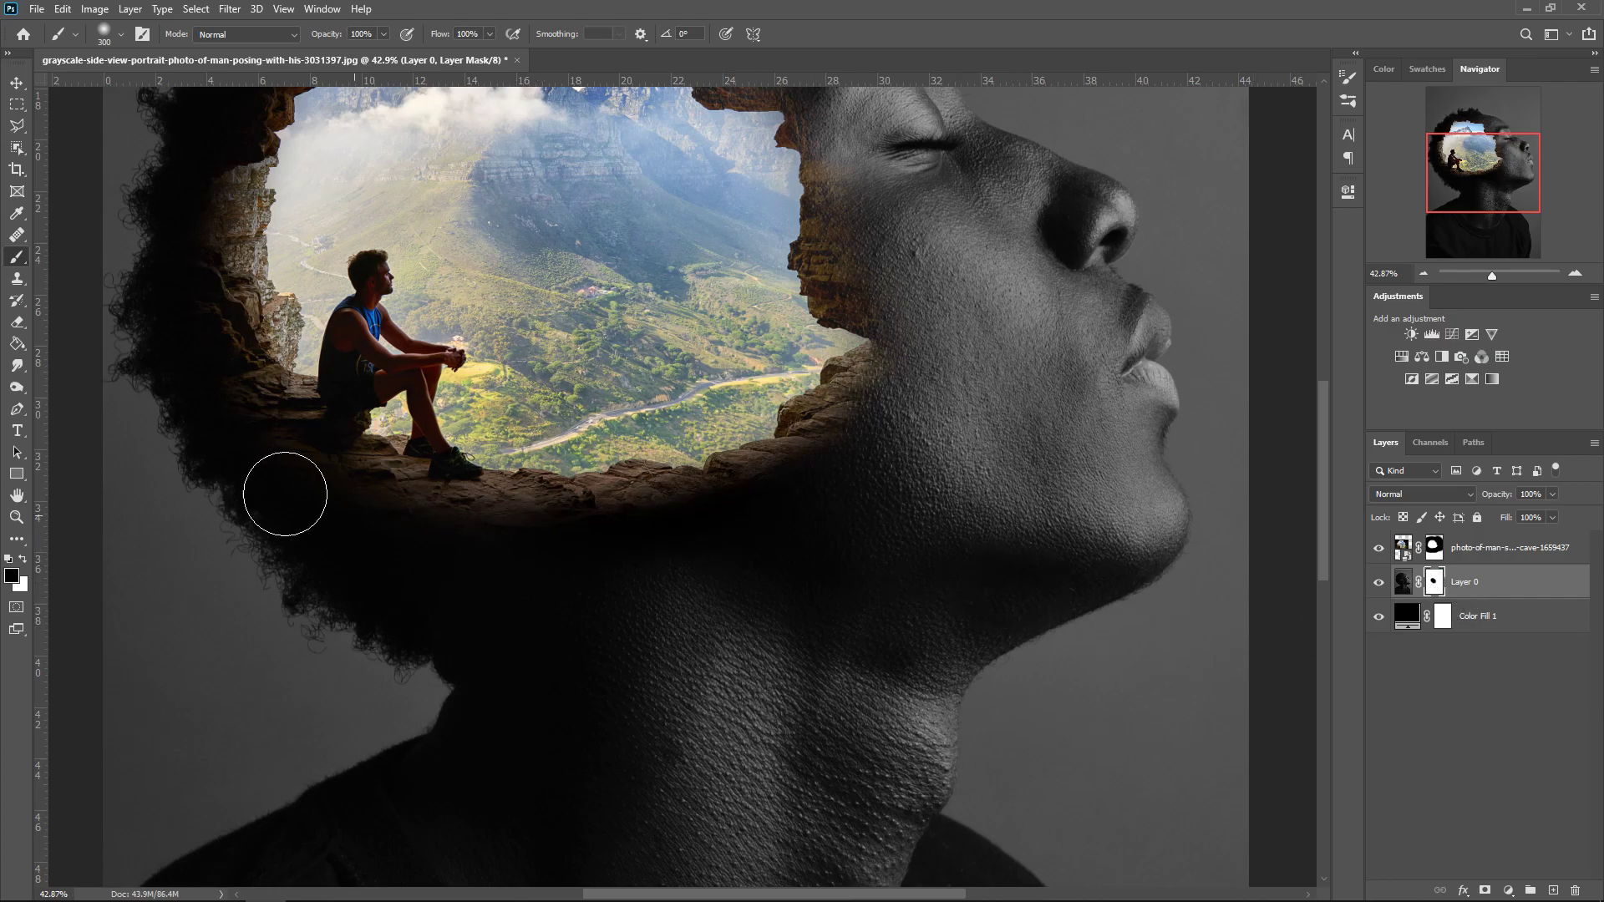
left_click(18, 322)
key("bracketleft")
key("bracketleft")
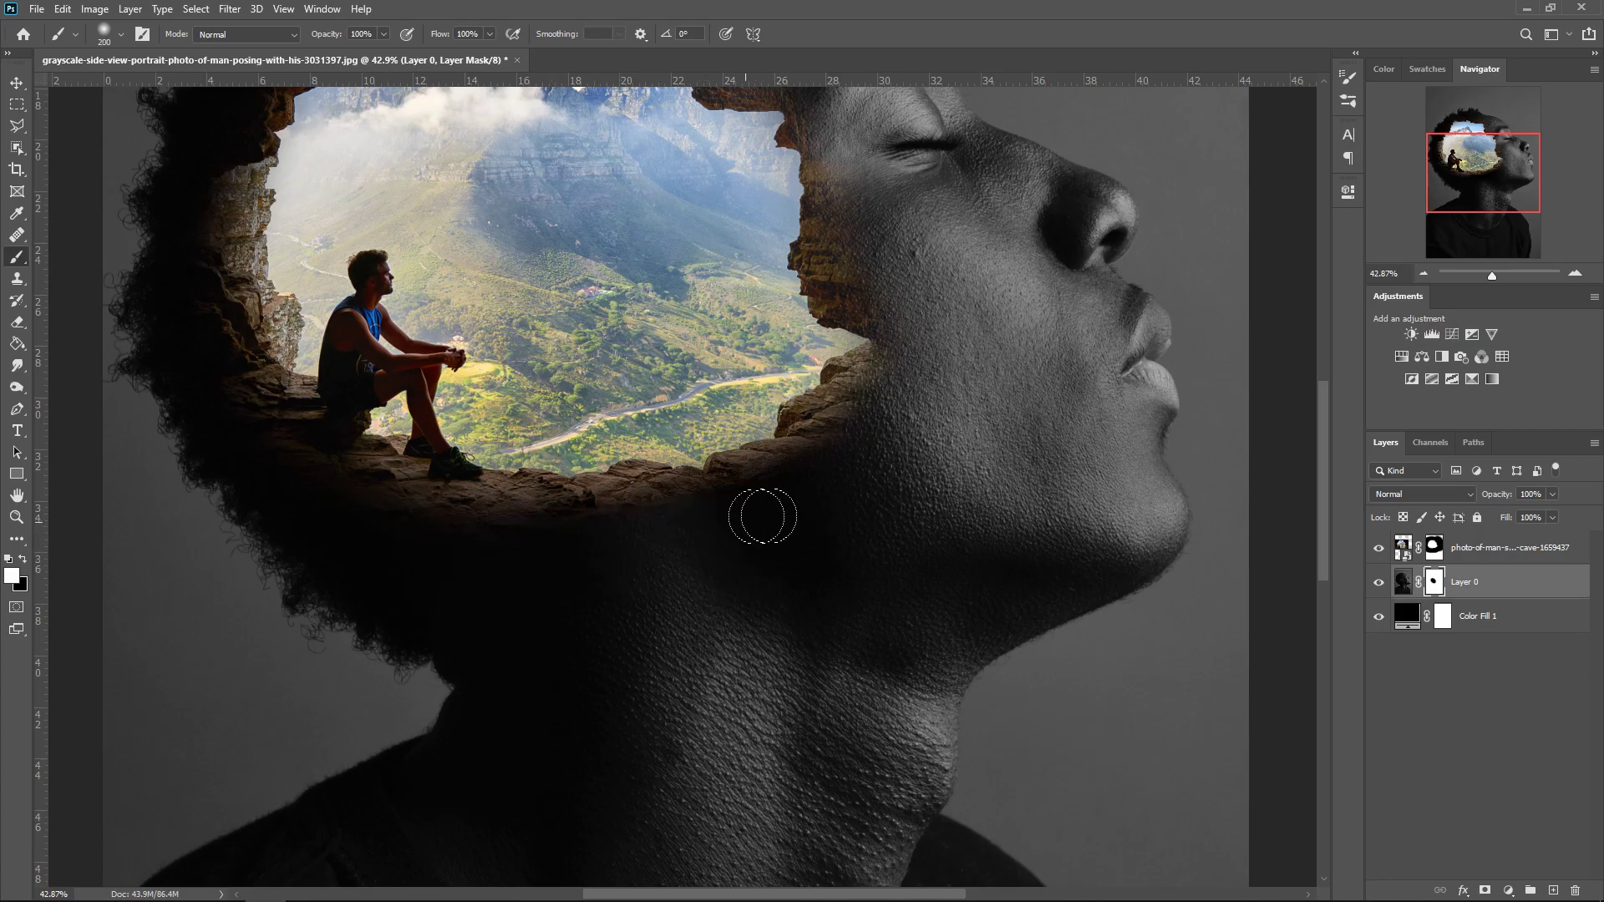
key("ctrl+0")
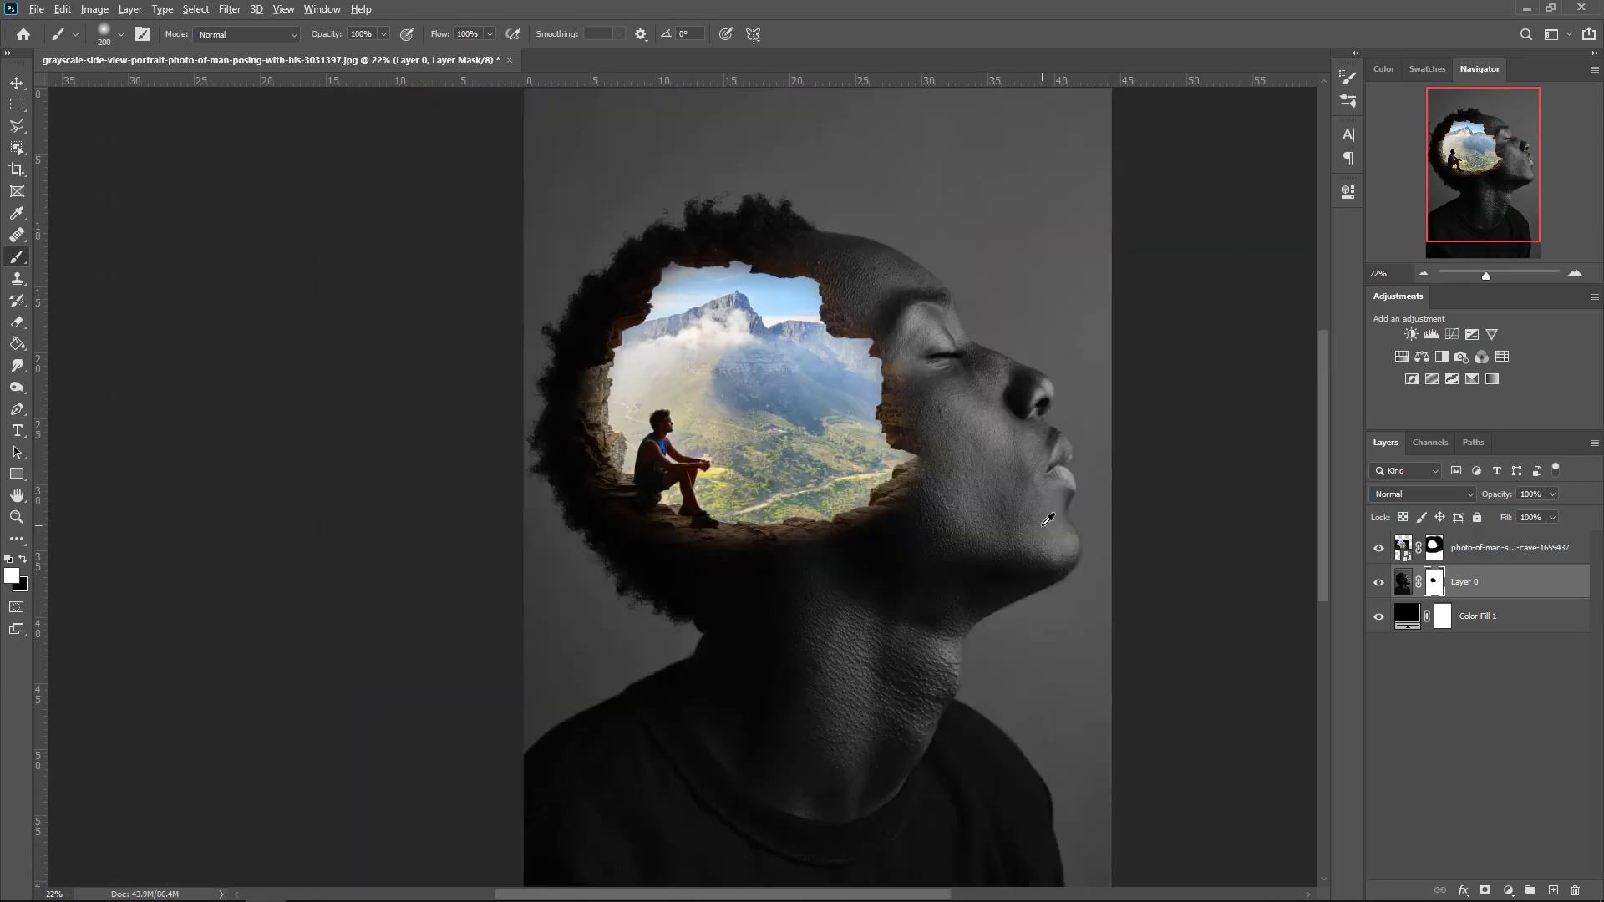
scroll(1048, 520, "down", 1)
scroll(782, 368, "up", 5)
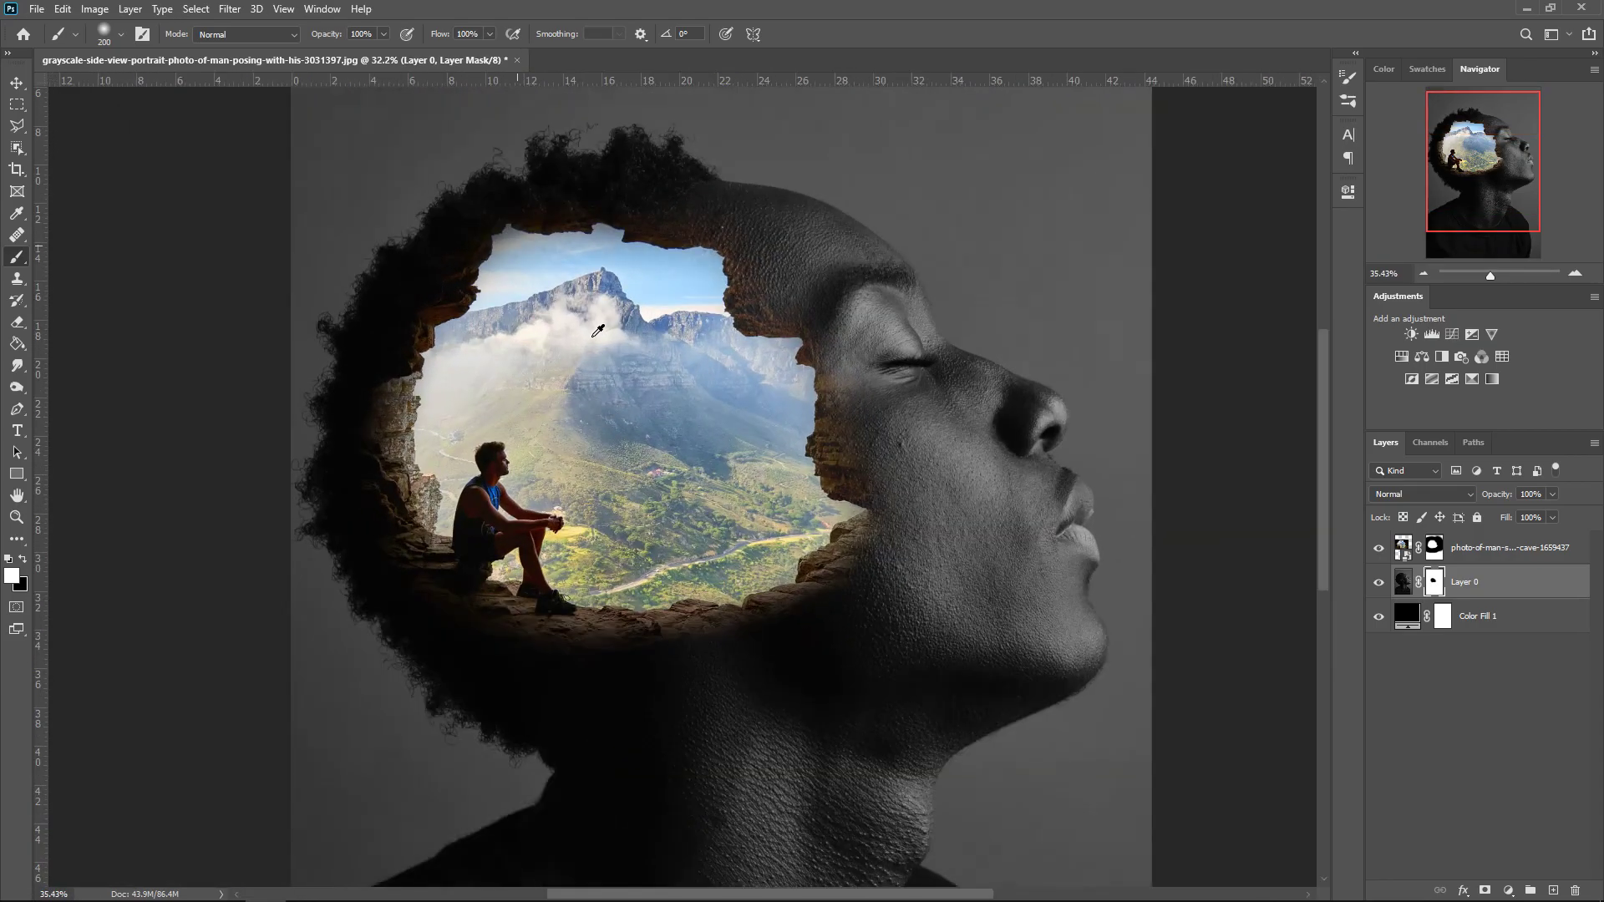
scroll(892, 508, "down", 5)
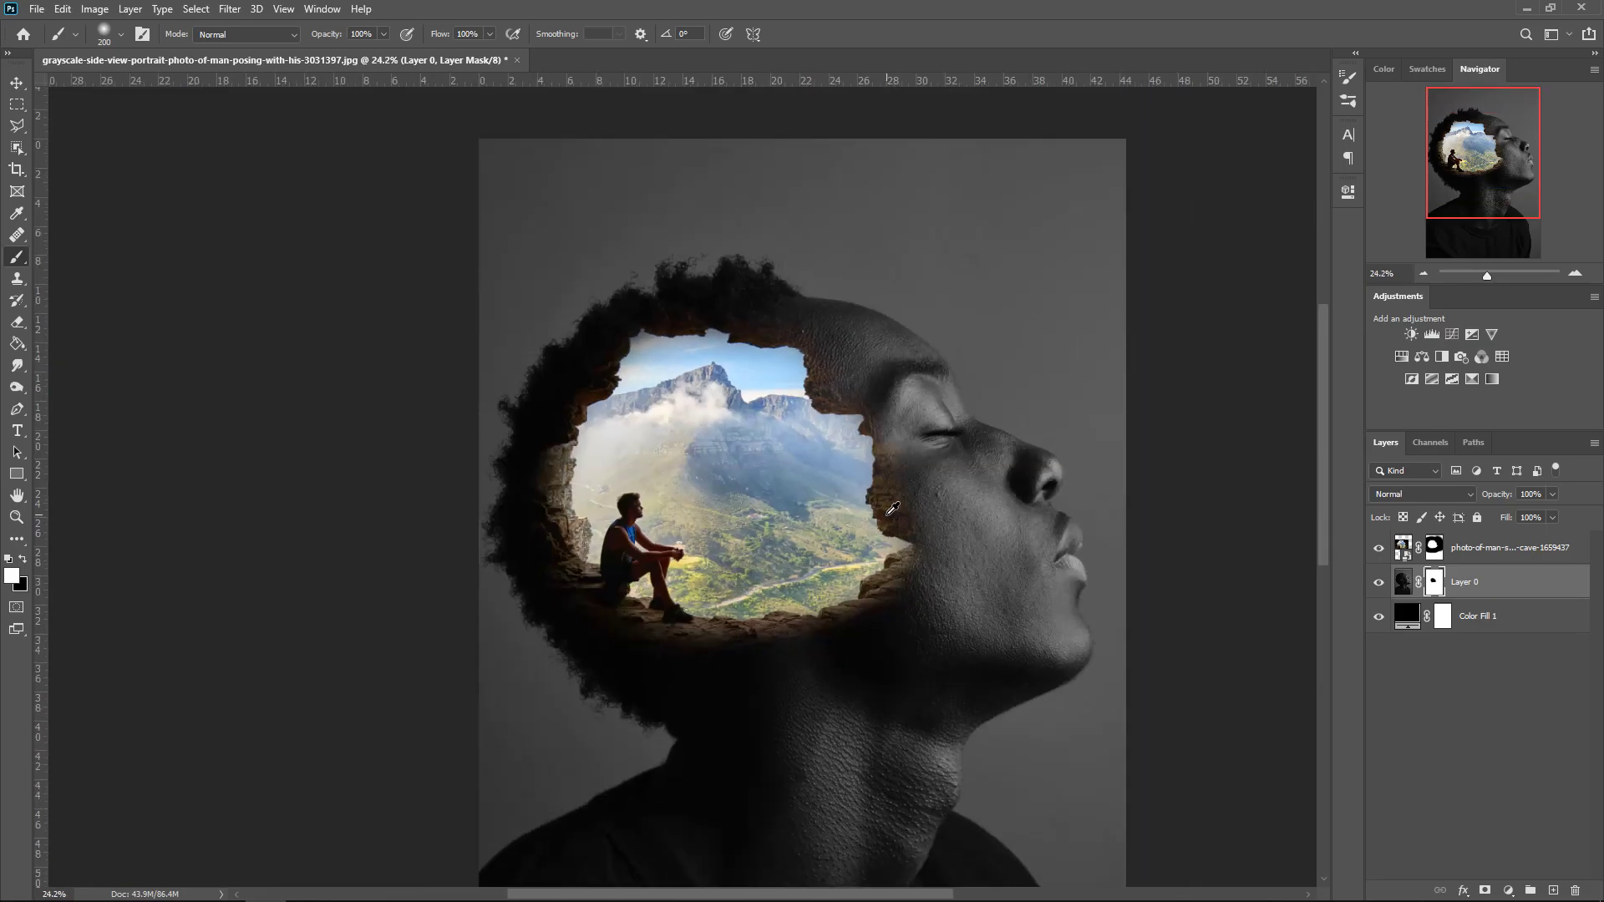
Select the cave photo layer and add Brightness/Contrast 1 with brightness 4 and contrast 22
left_click(17, 83)
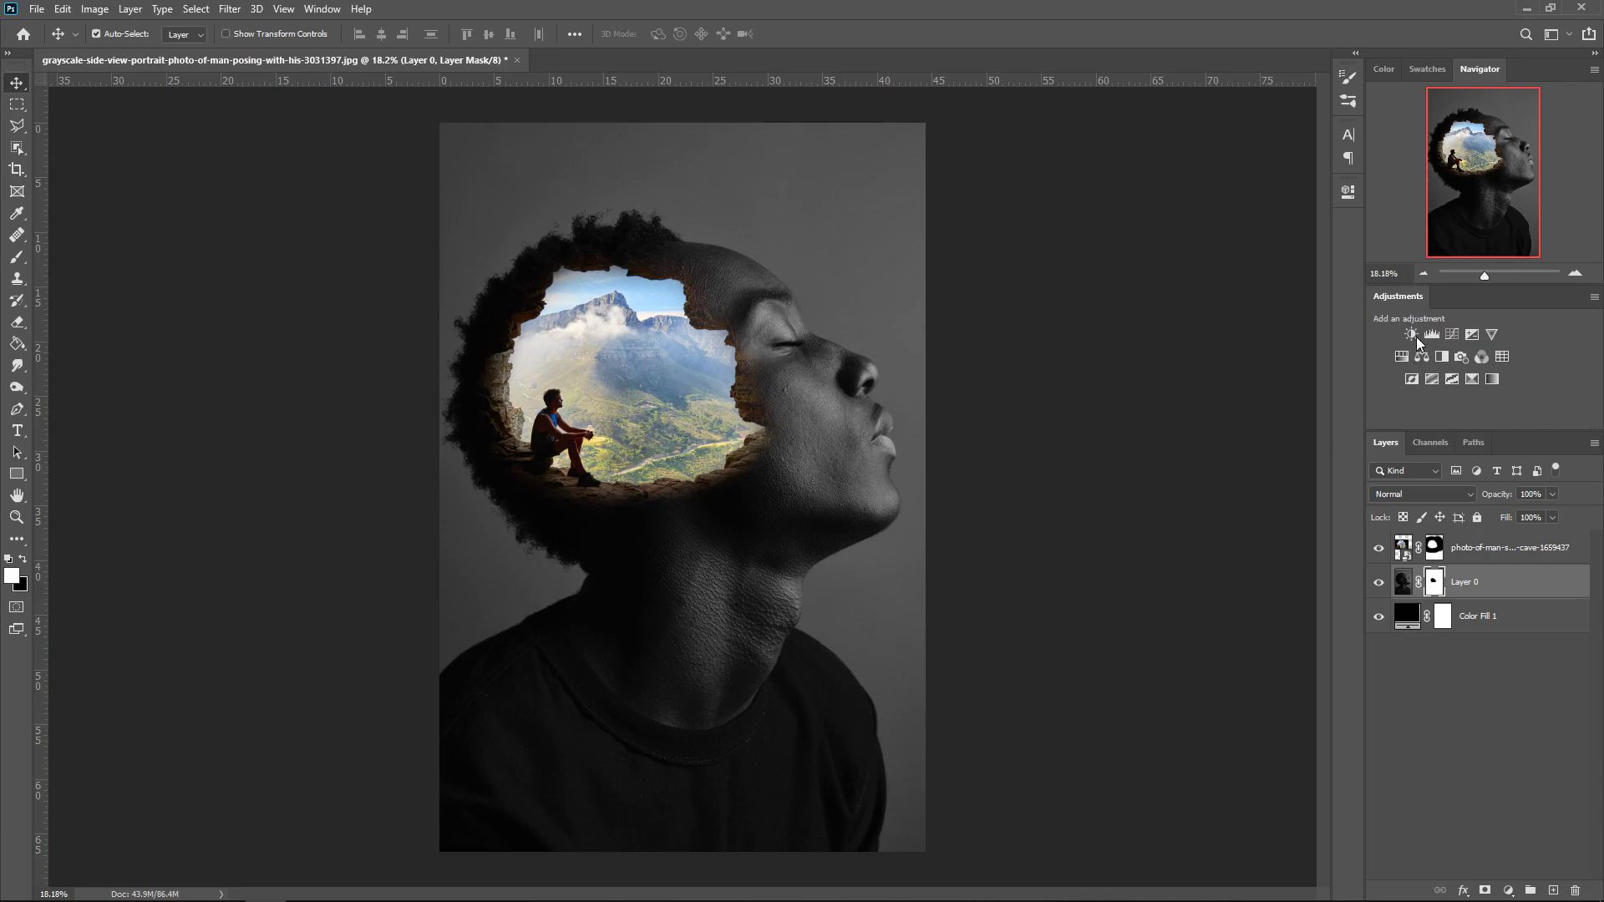
left_click(1480, 545)
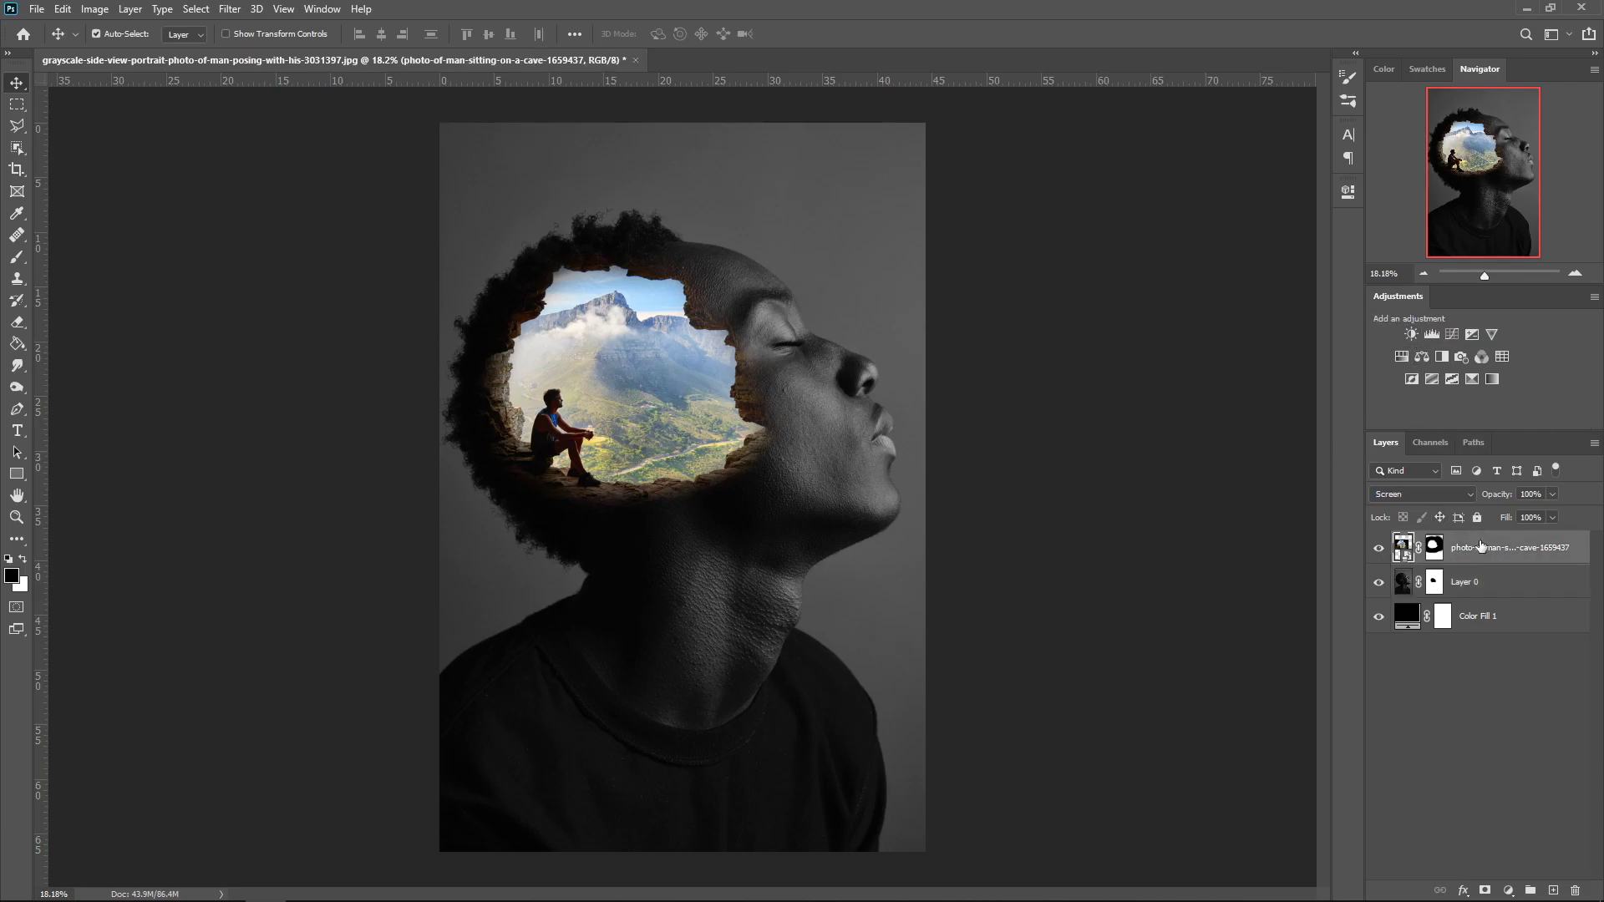
left_click(1412, 334)
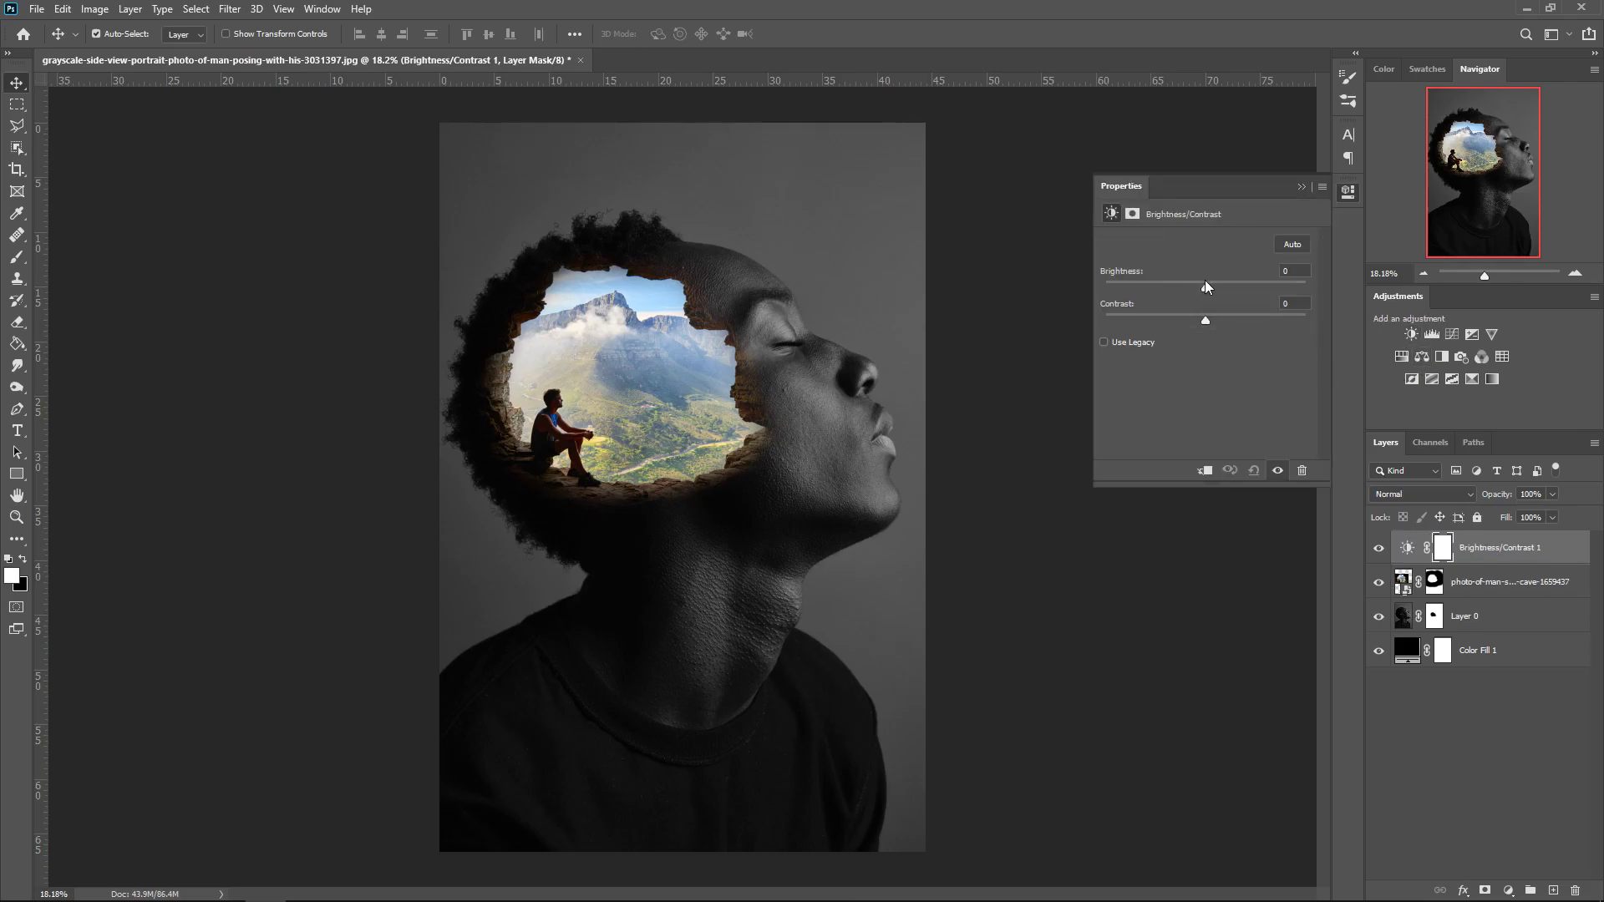
left_click_drag(1207, 286, 1208, 286)
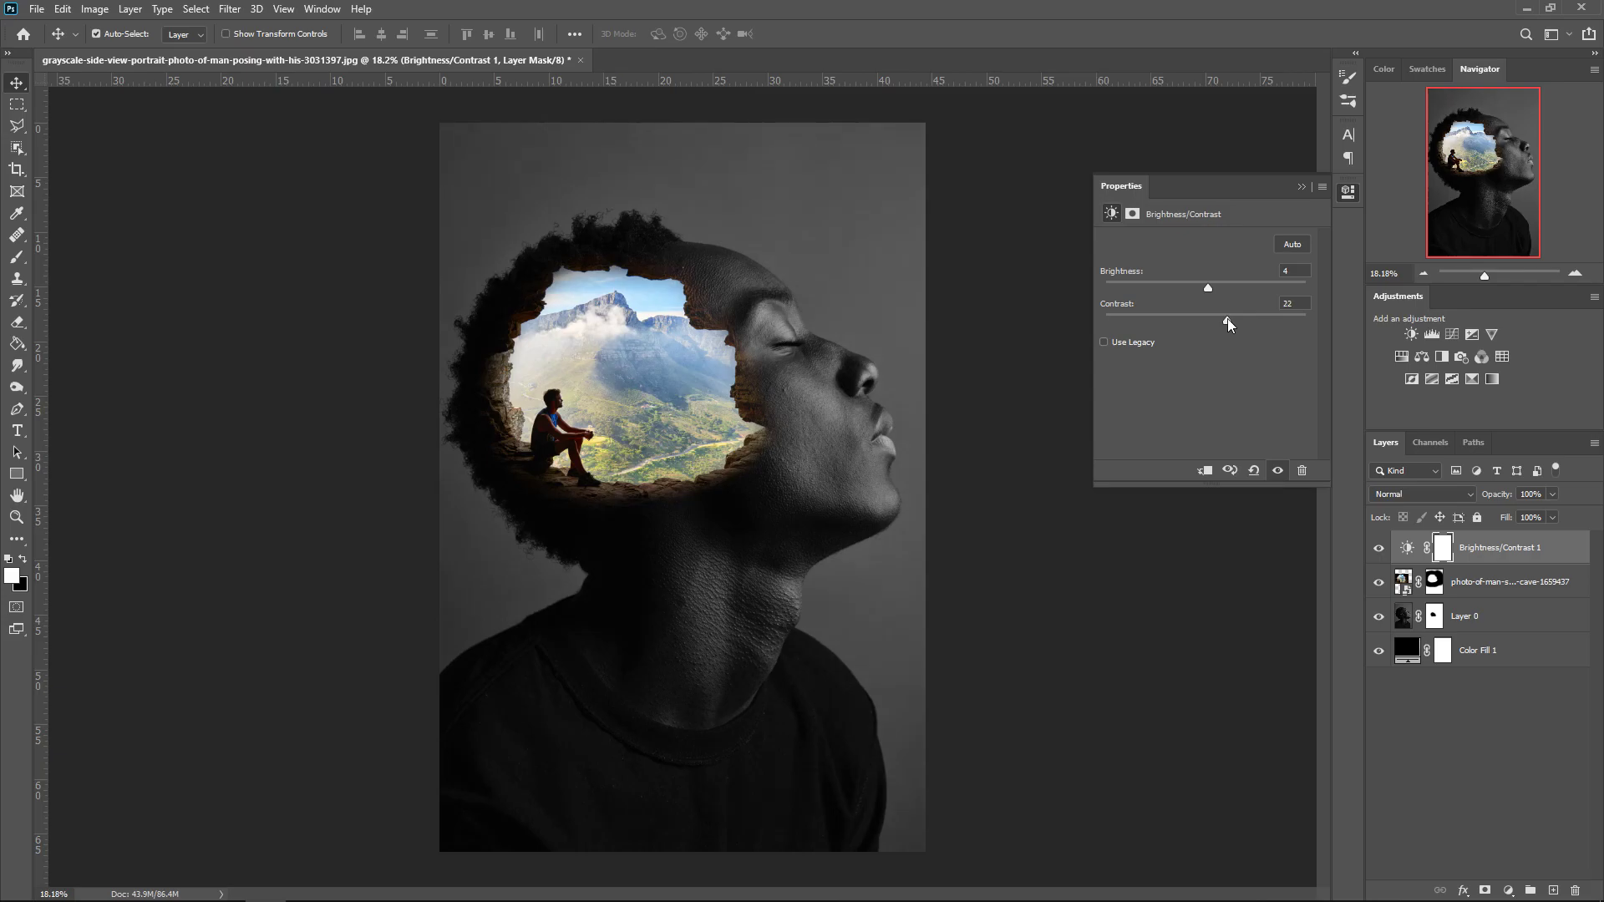
Clip Brightness/Contrast 1 to the cave photo layer, then toggle its visibility to compare
left_click(1301, 186)
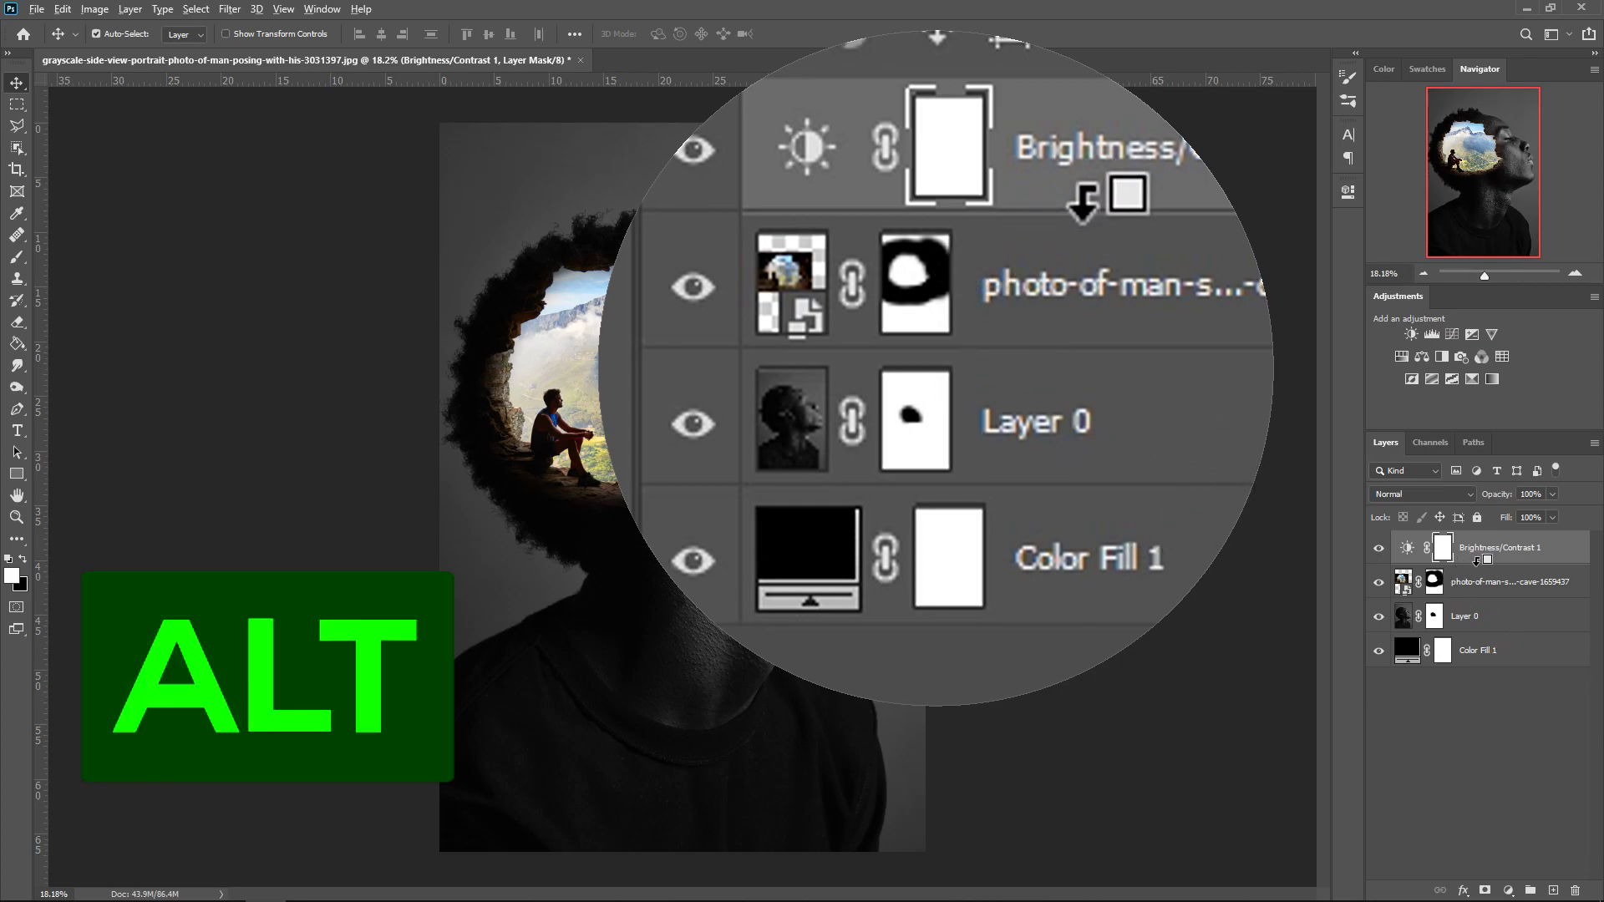
left_click(1474, 560, "alt")
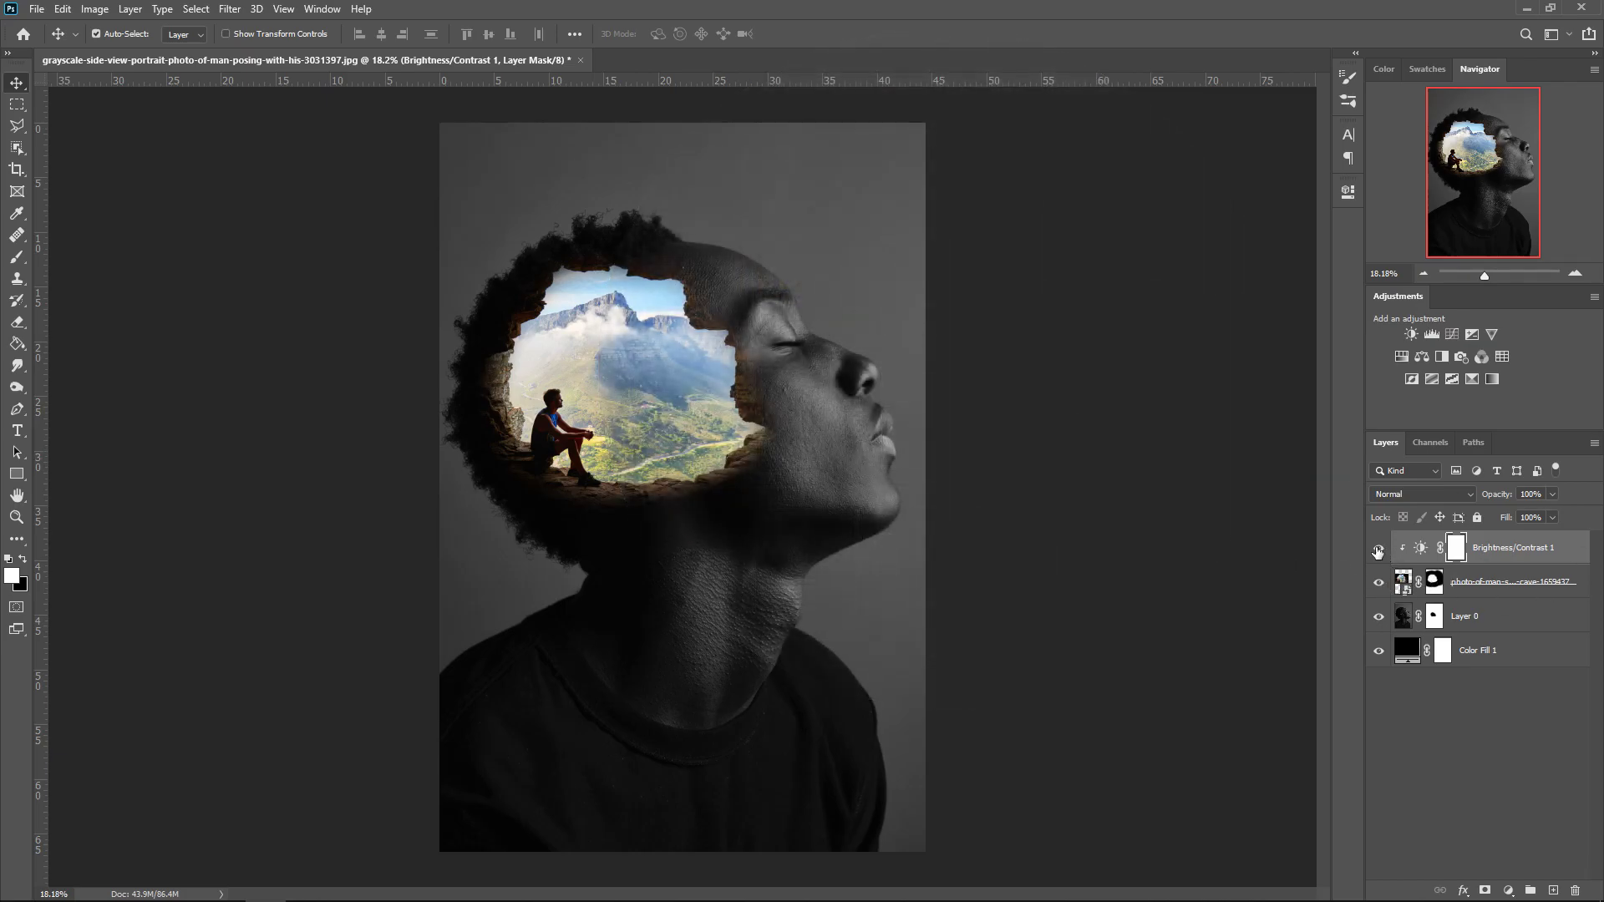
left_click(1378, 550)
left_click(1378, 550)
scroll(1047, 347, "down", 1)
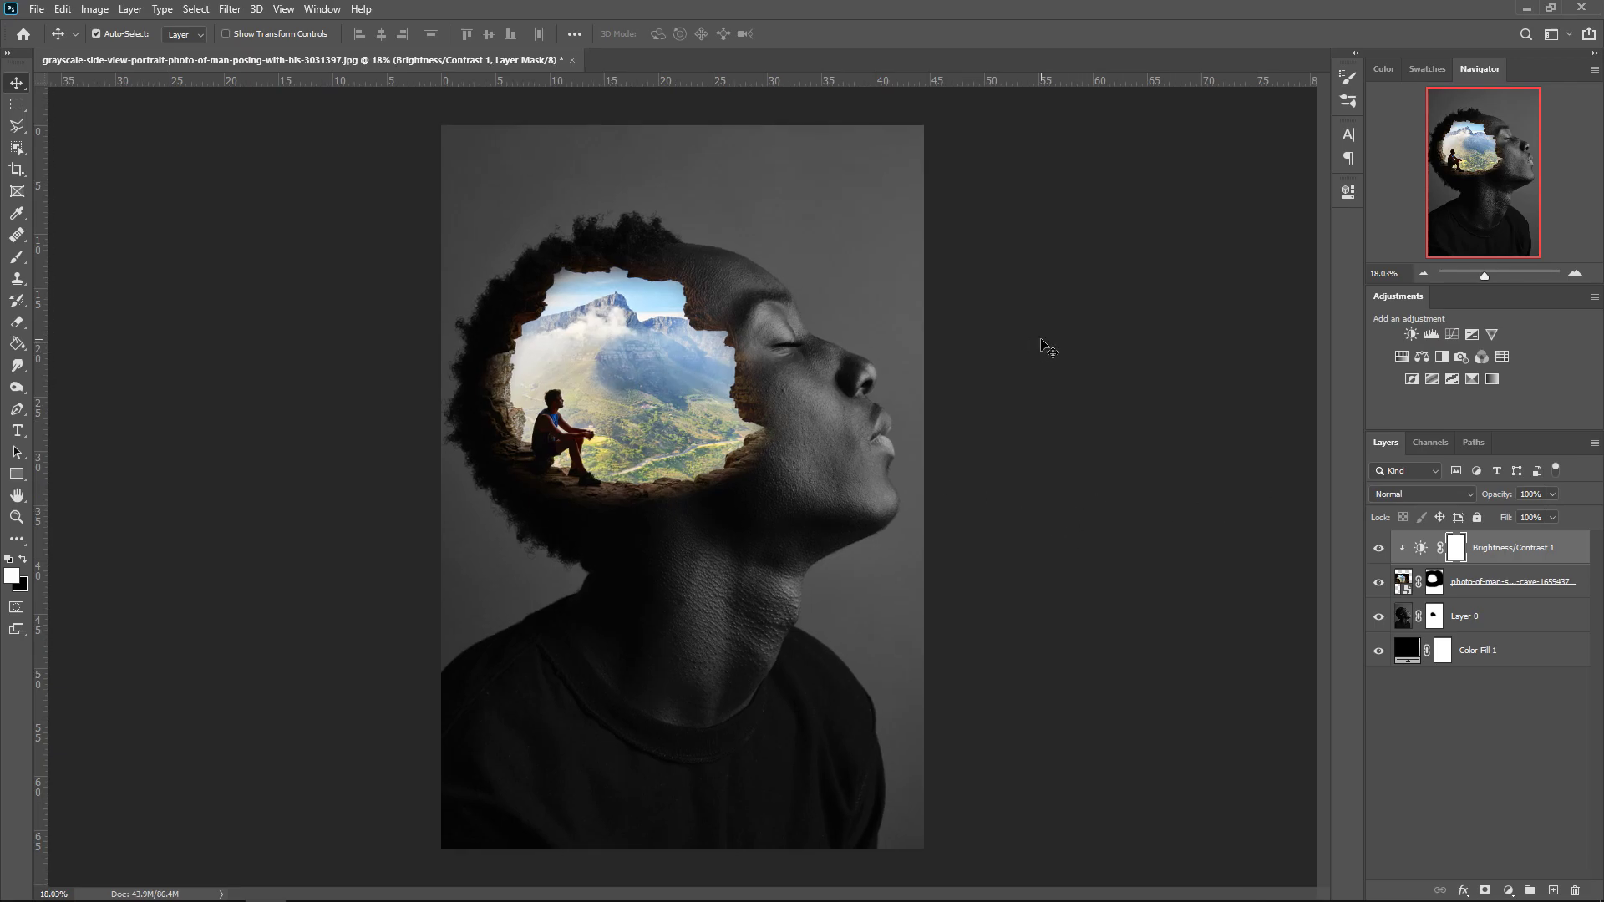